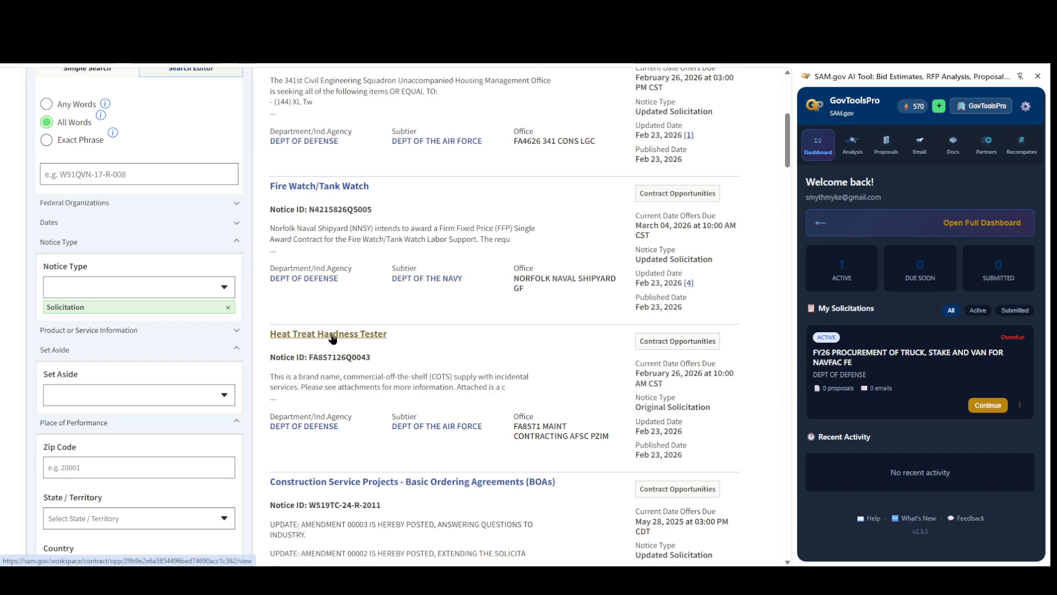
Step: Open the "Construction Service Projects - Basic Ordering Agreements (BOAs)" solicitation from the search results in a separate tab
scroll(359, 403, down, 2)
scroll(359, 403, down, 2)
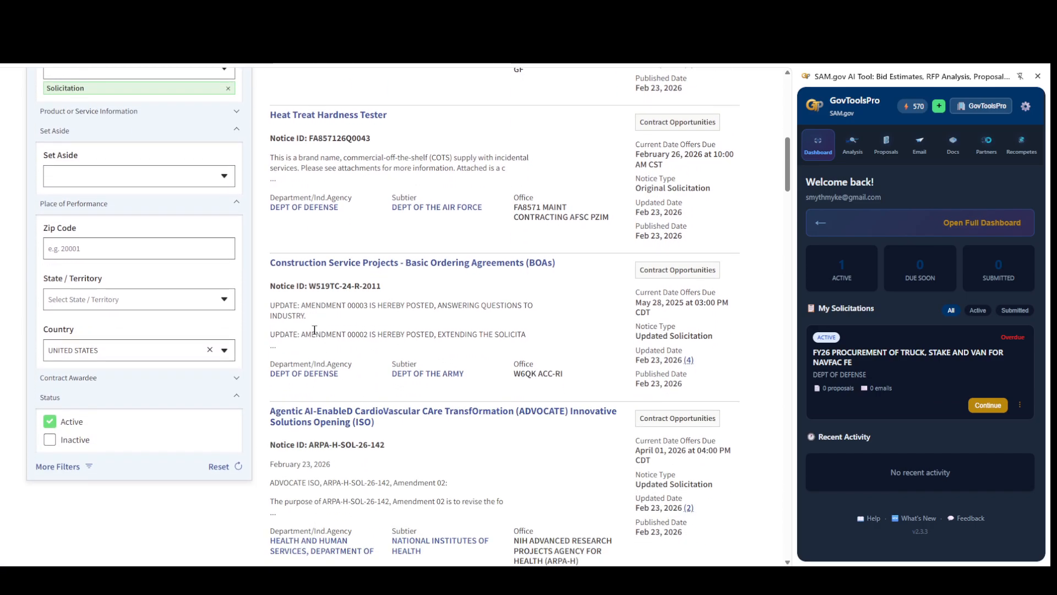
right_click(318, 269)
click(349, 278)
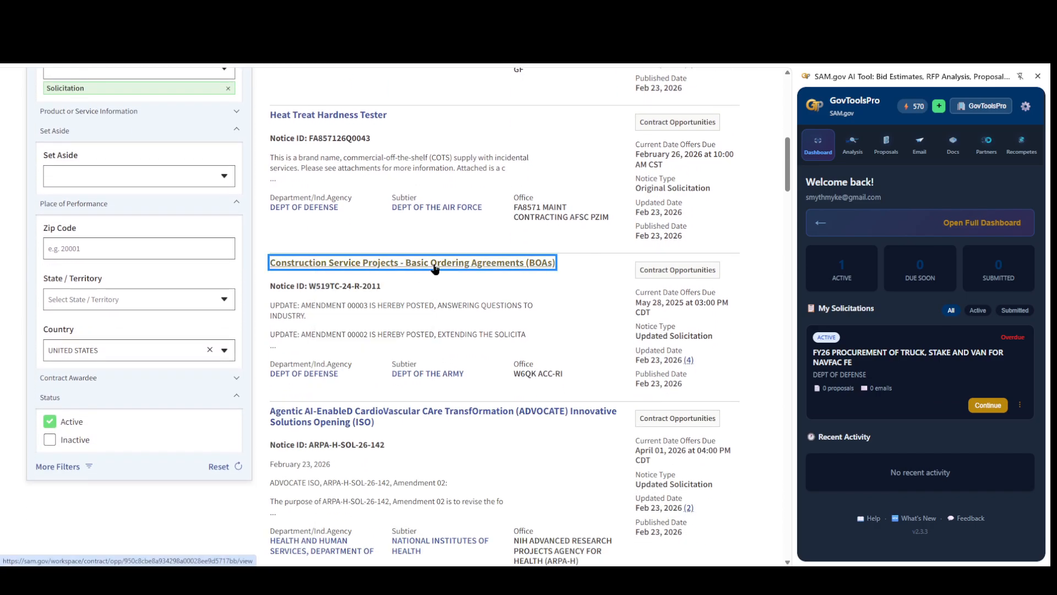
click(220, 11)
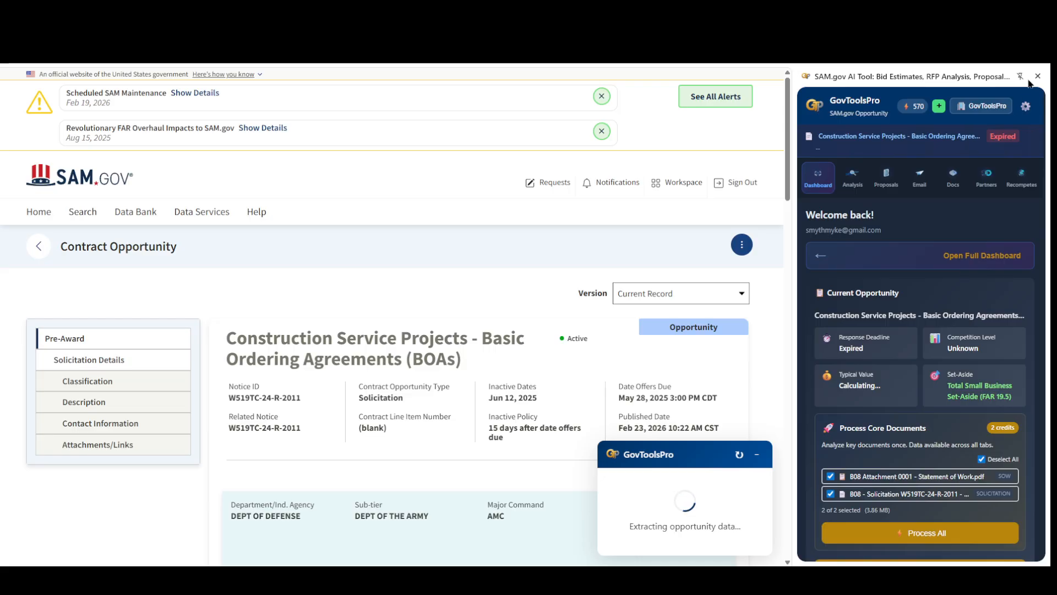
Step: Review the opportunity's classification and description, and open its dashboard from the GovToolsPro overlay
scroll(390, 165, down, 3)
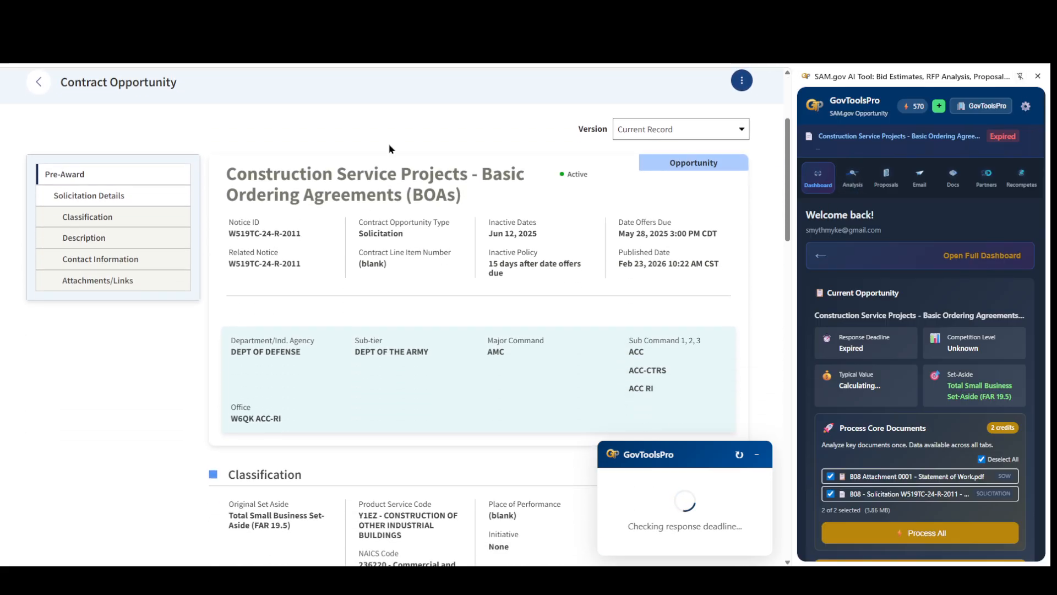
scroll(447, 204, down, 2)
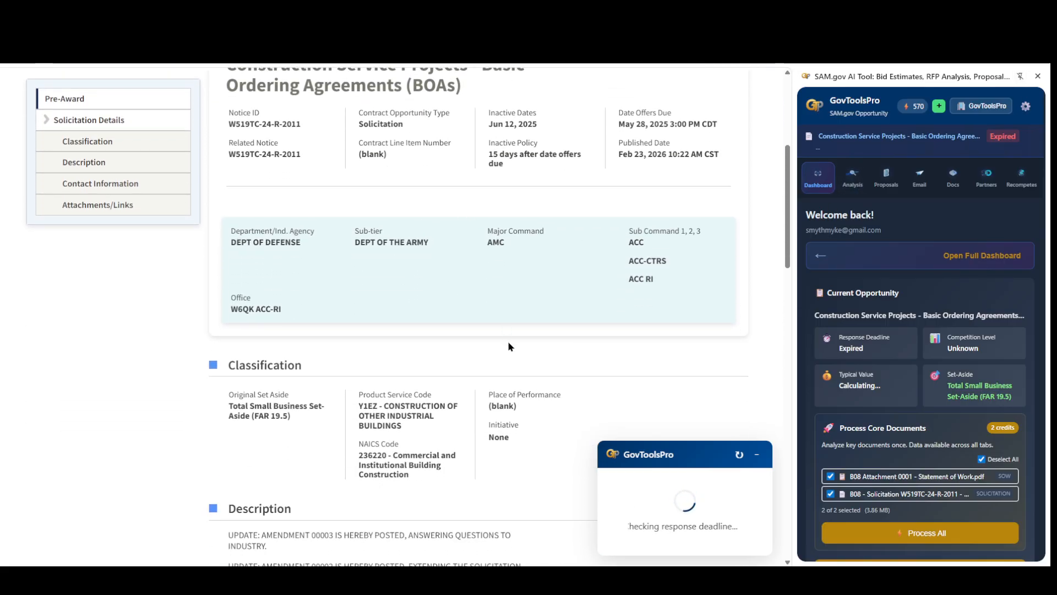
scroll(543, 379, down, 3)
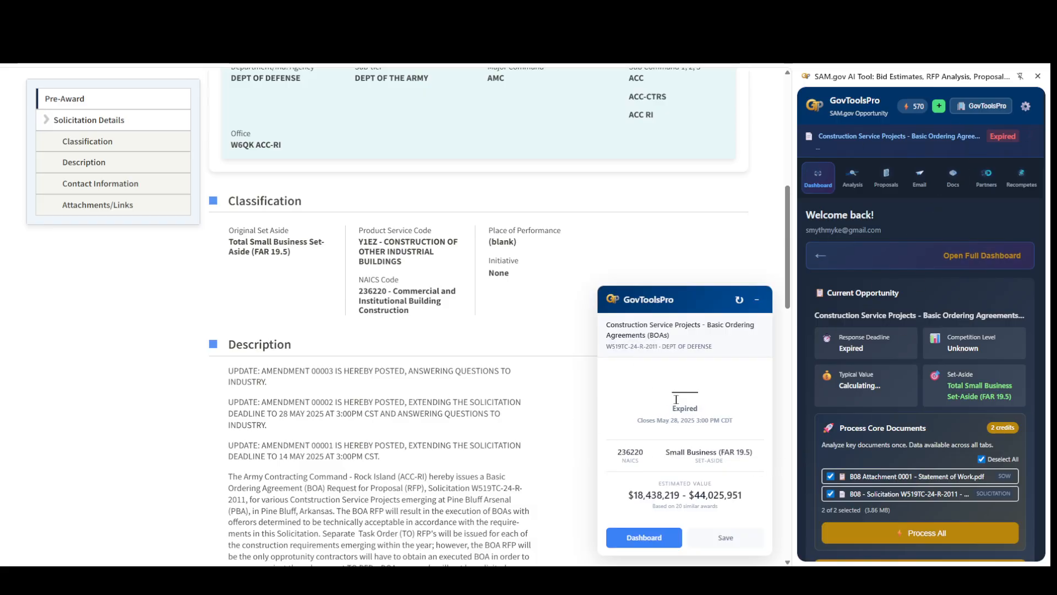
scroll(455, 385, down, 3)
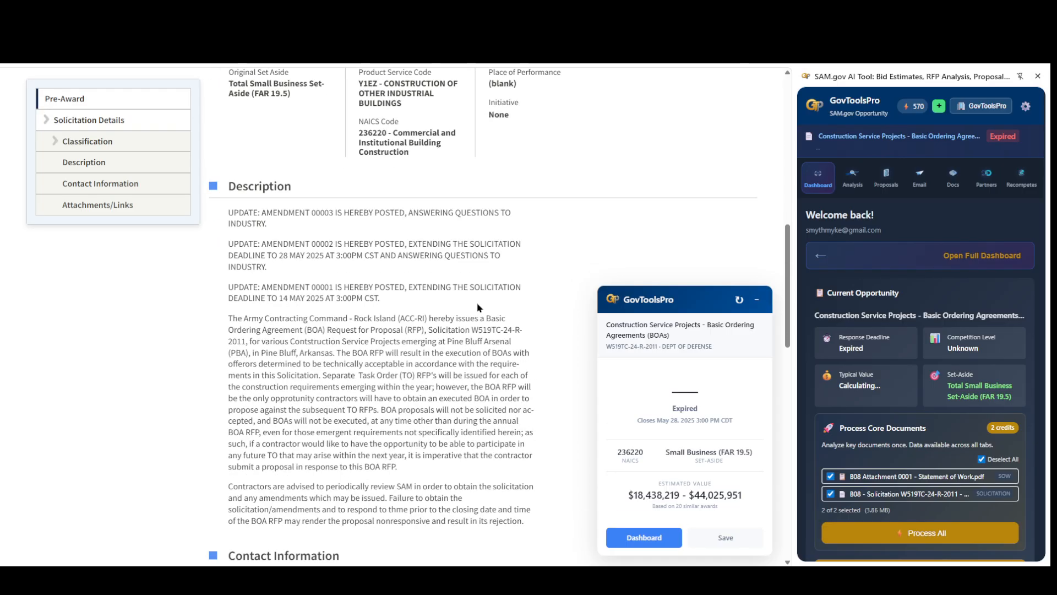
scroll(531, 328, down, 3)
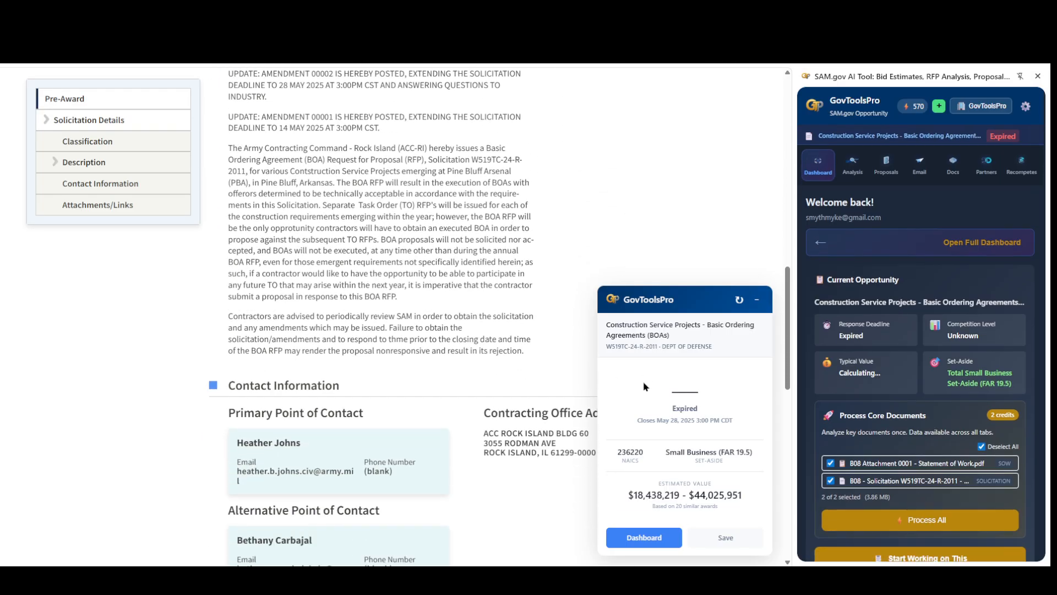
click(643, 541)
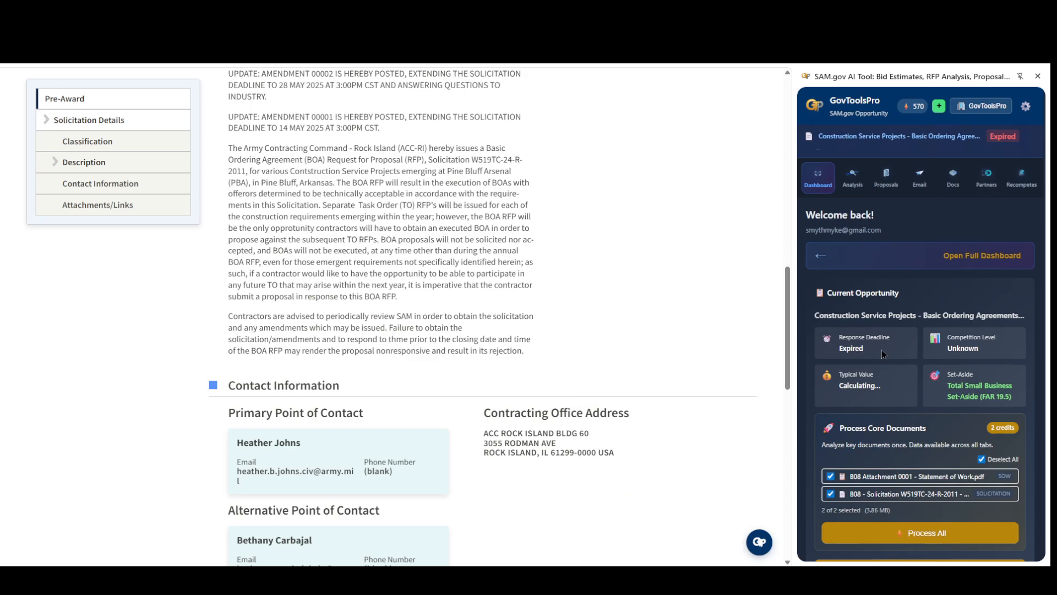
Step: Process the opportunity's two core documents, the Statement of Work and the Solicitation, with all of them selected
scroll(881, 354, down, 3)
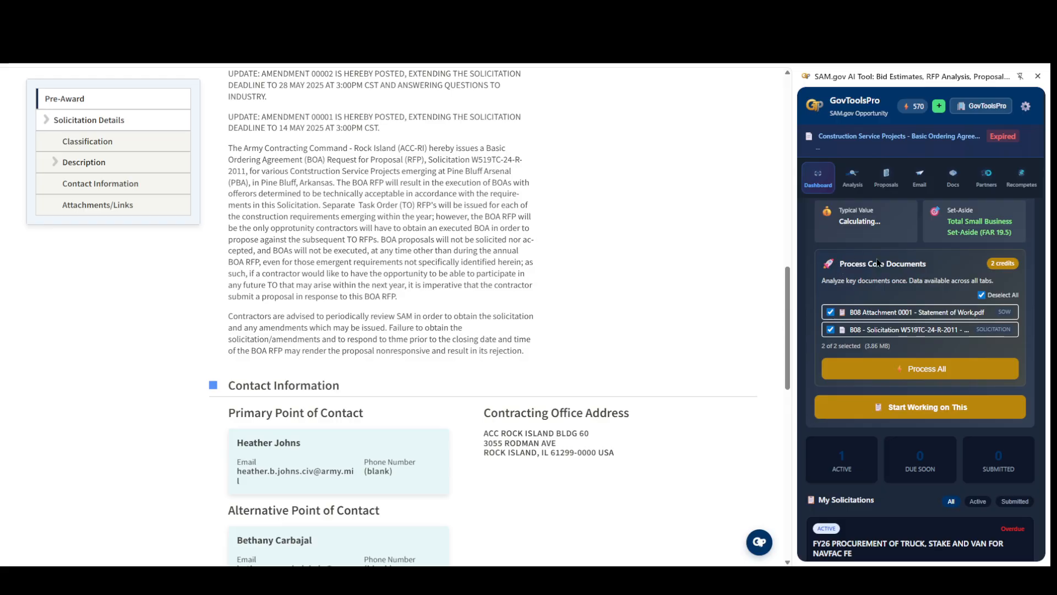
scroll(645, 351, down, 4)
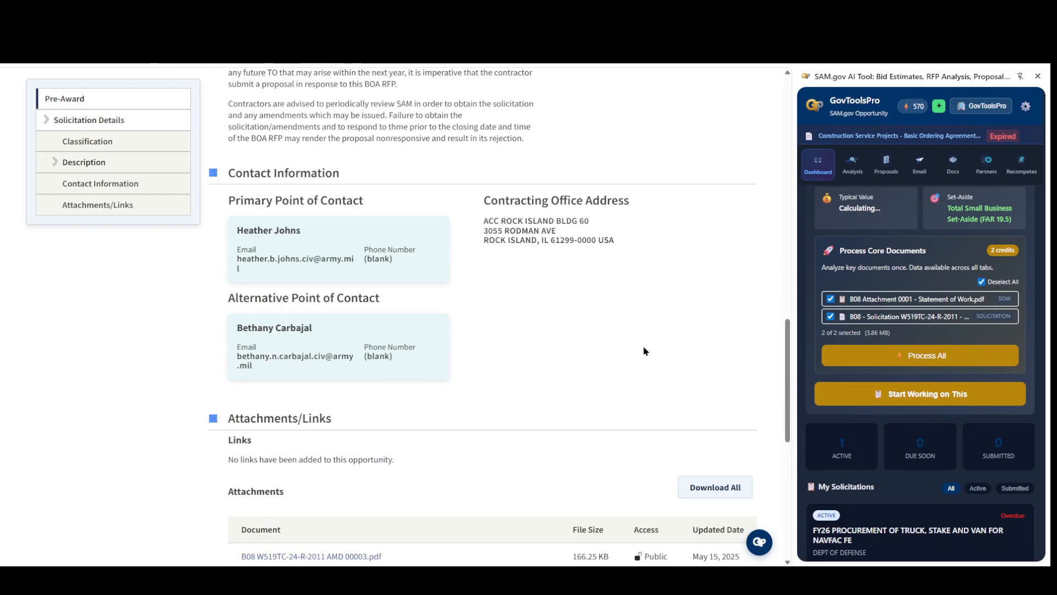
scroll(645, 350, down, 4)
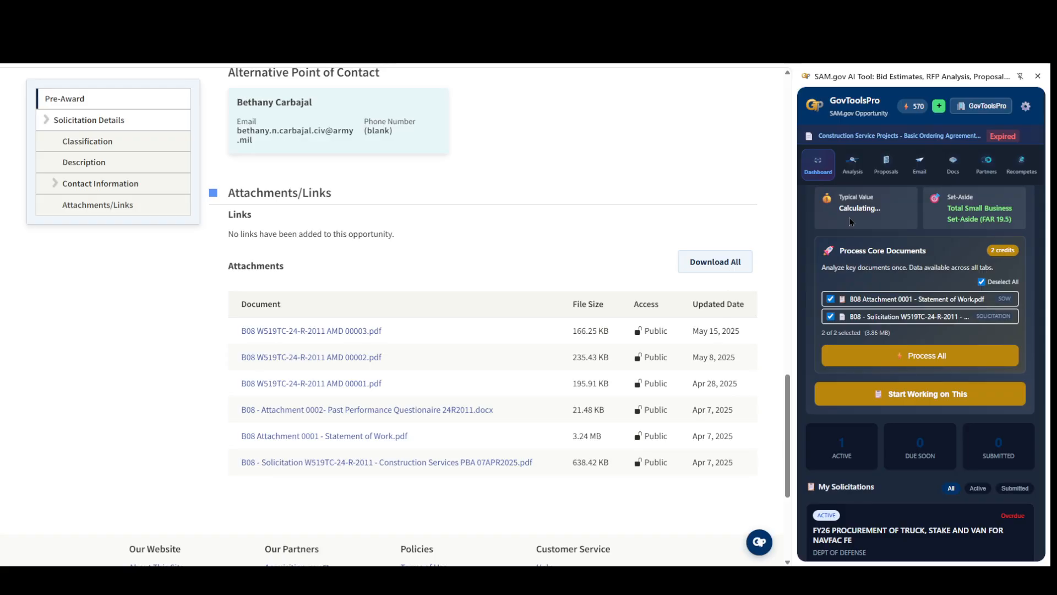
click(946, 357)
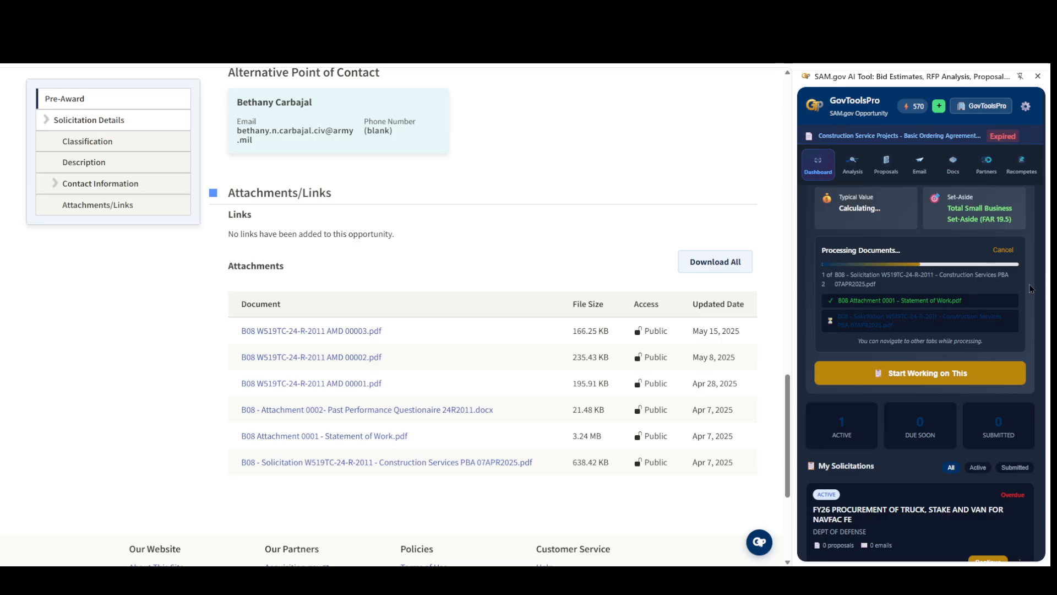
Step: Examine the document analysis status, the bid qualification score, and the opportunity's contacts and attachments
scroll(1032, 289, down, 3)
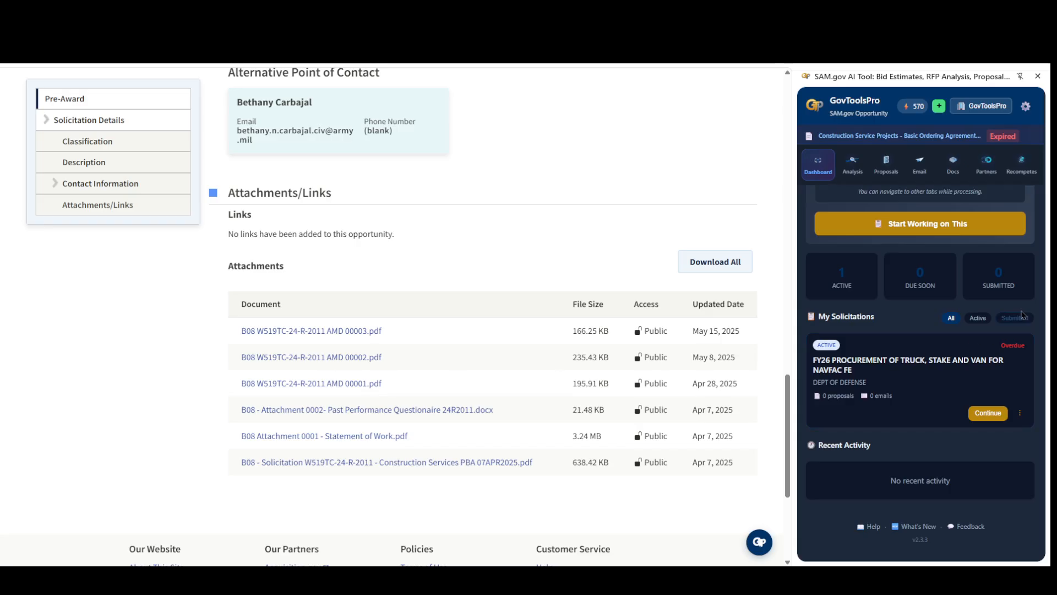
scroll(1032, 300, up, 1)
scroll(1032, 300, up, 3)
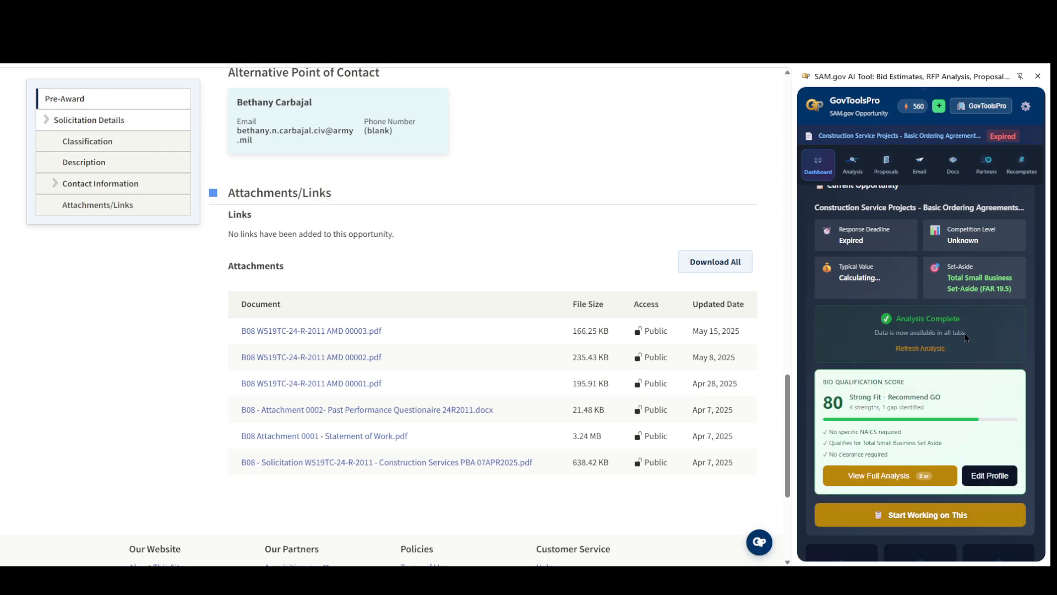
scroll(1041, 341, down, 3)
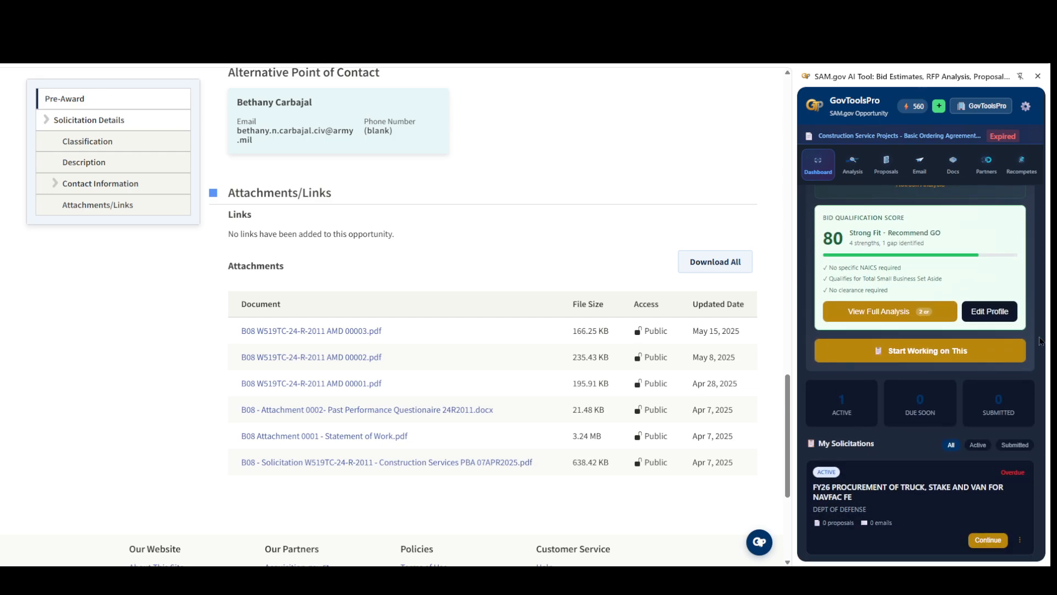
scroll(1034, 279, up, 1)
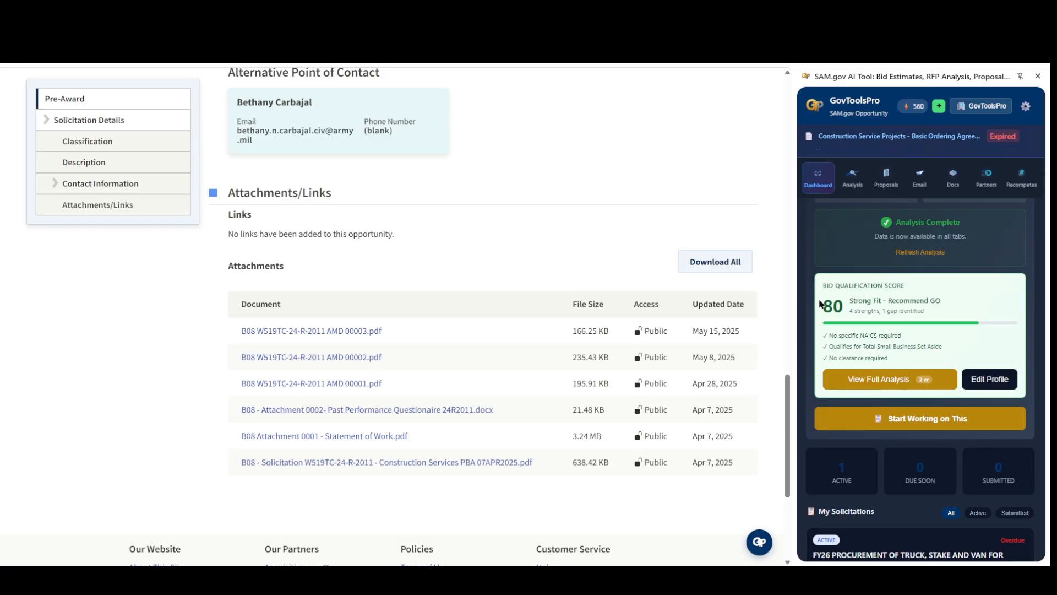
scroll(833, 318, down, 1)
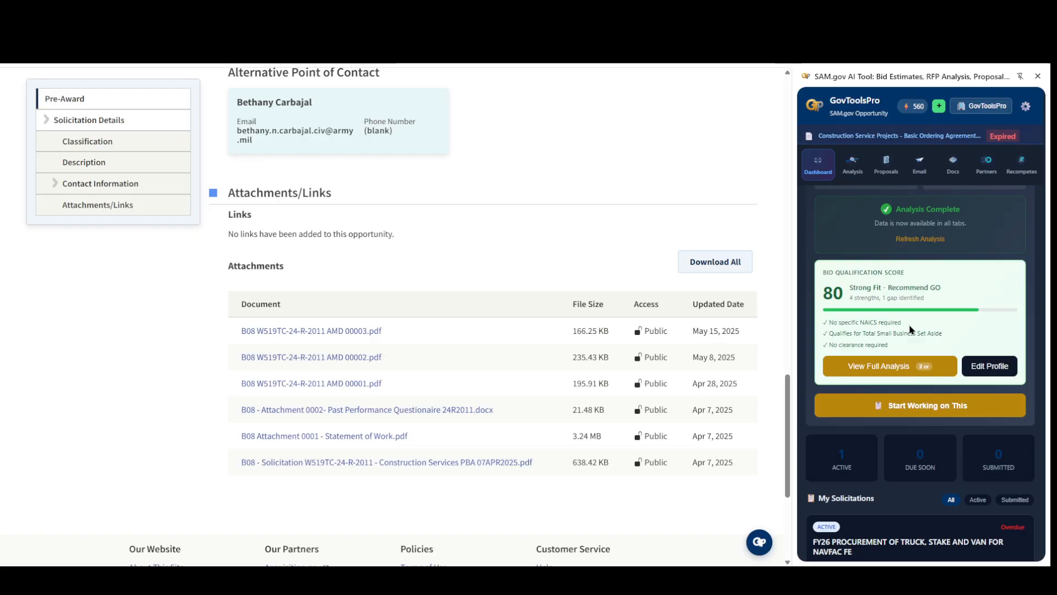
scroll(669, 398, up, 10)
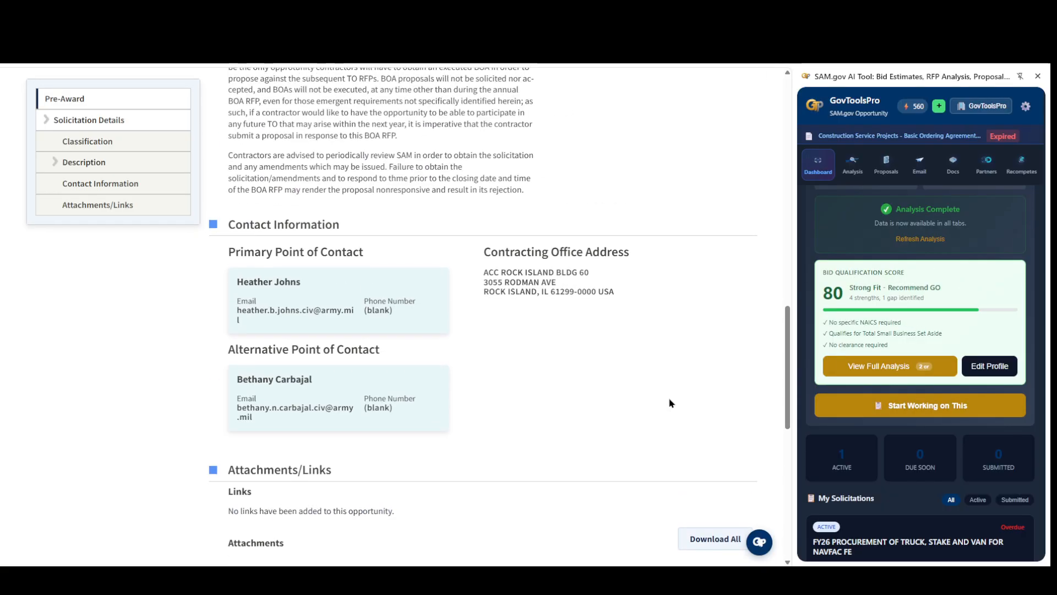
scroll(673, 399, down, 10)
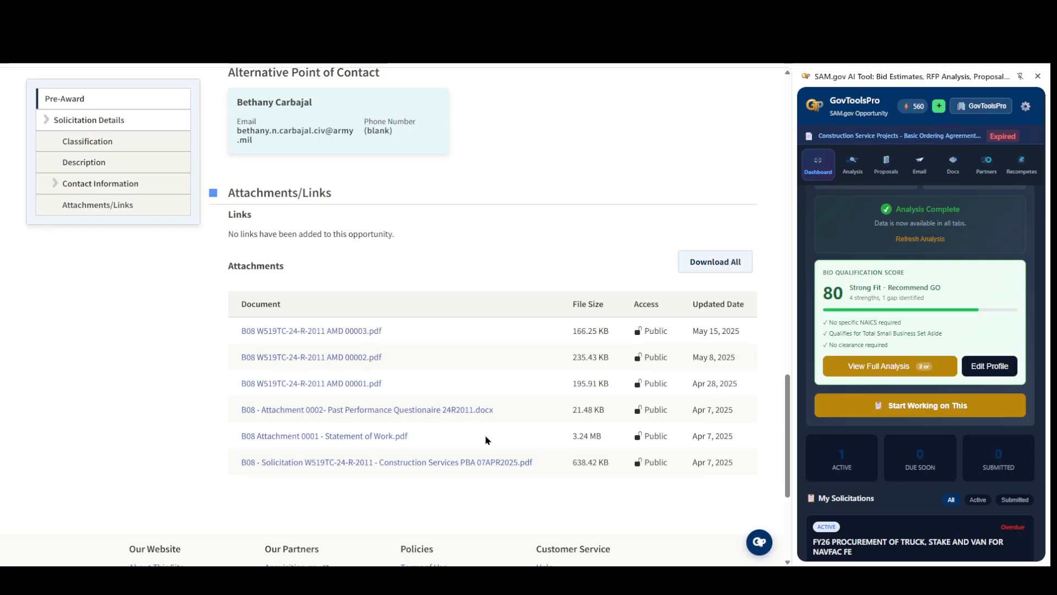
scroll(644, 388, up, 2)
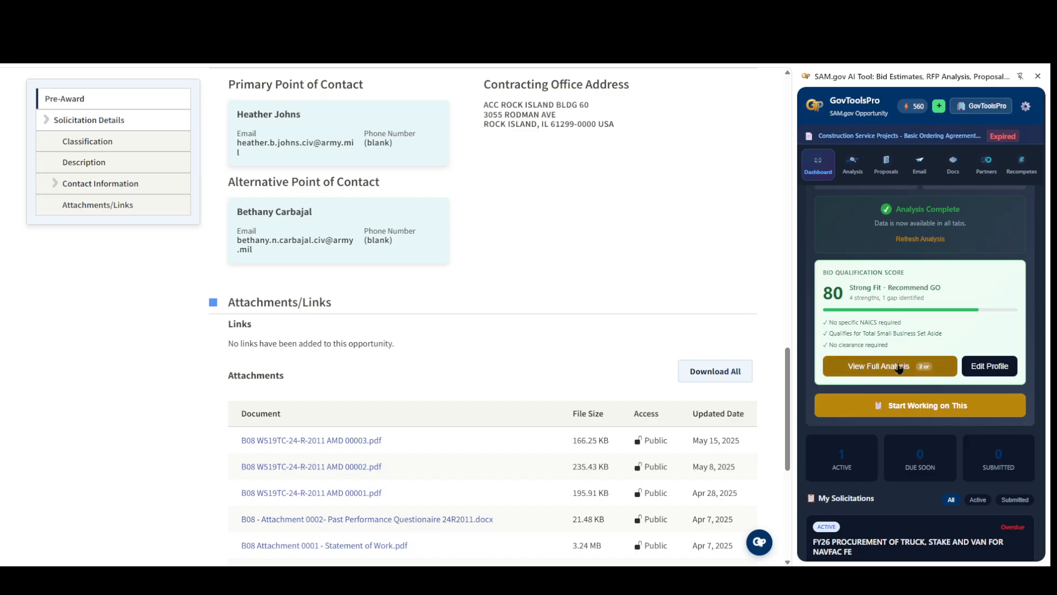
Step: Show the Proposals section of GovToolsPro and open the full proposal editor
click(887, 167)
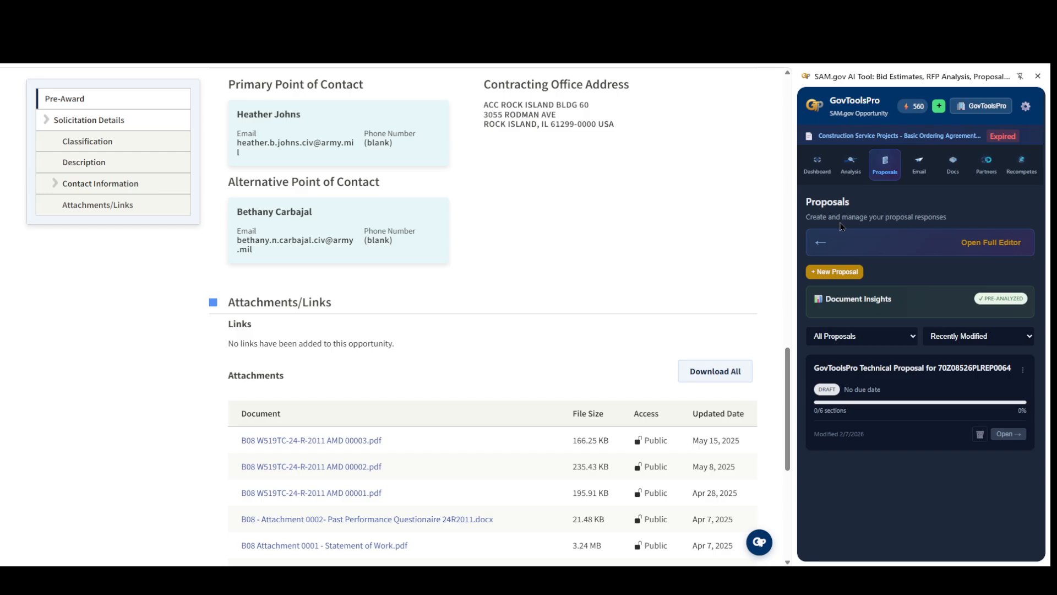
scroll(670, 336, up, 5)
scroll(733, 351, up, 4)
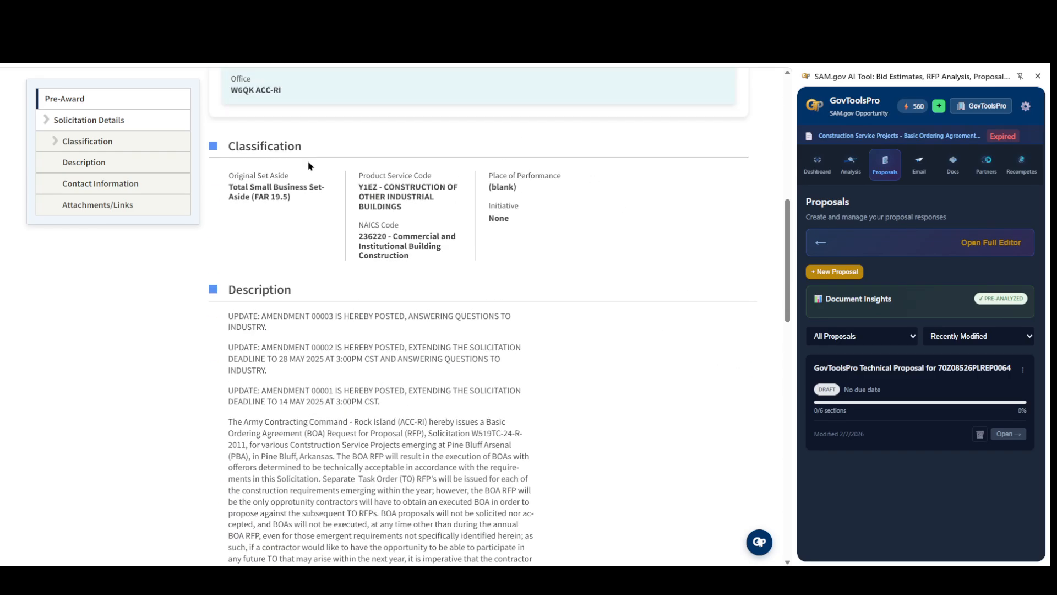
scroll(666, 371, down, 6)
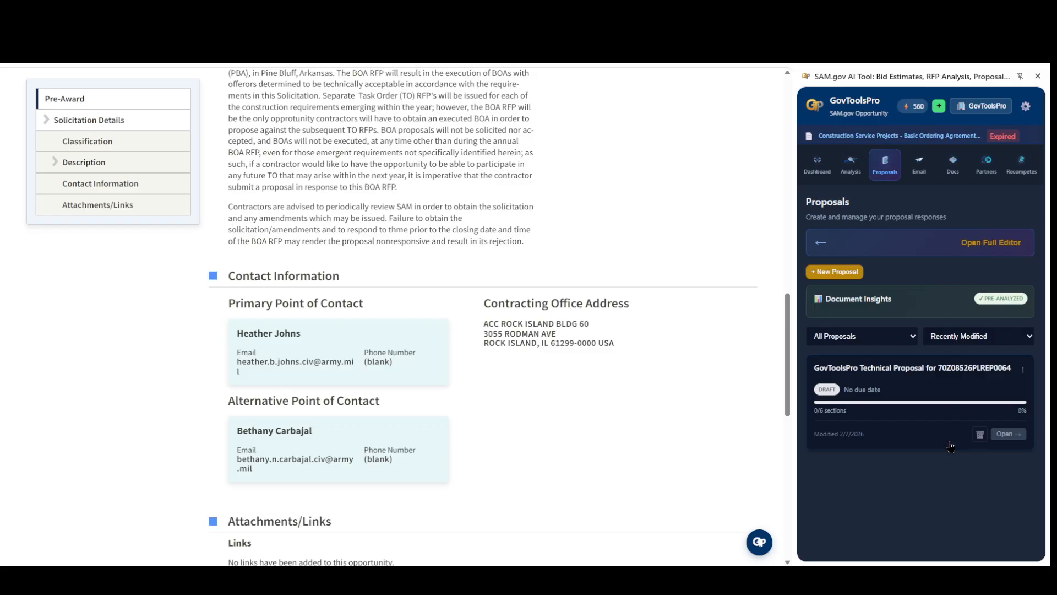
click(934, 251)
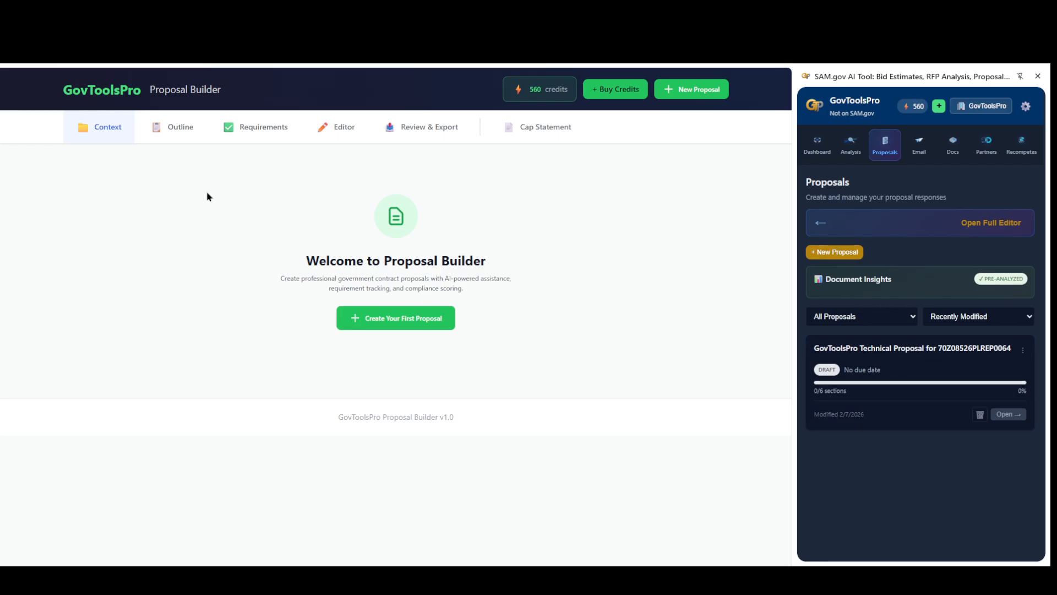
Step: Look through the Outline, Requirements, Editor and Review & Export stages, and open the capability statement generator
click(174, 131)
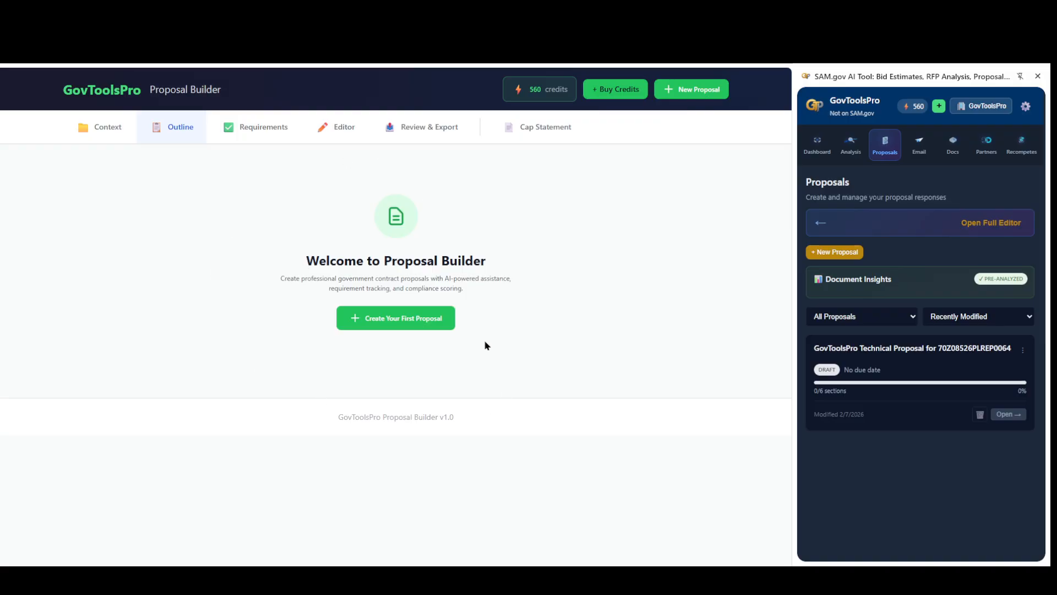
click(265, 133)
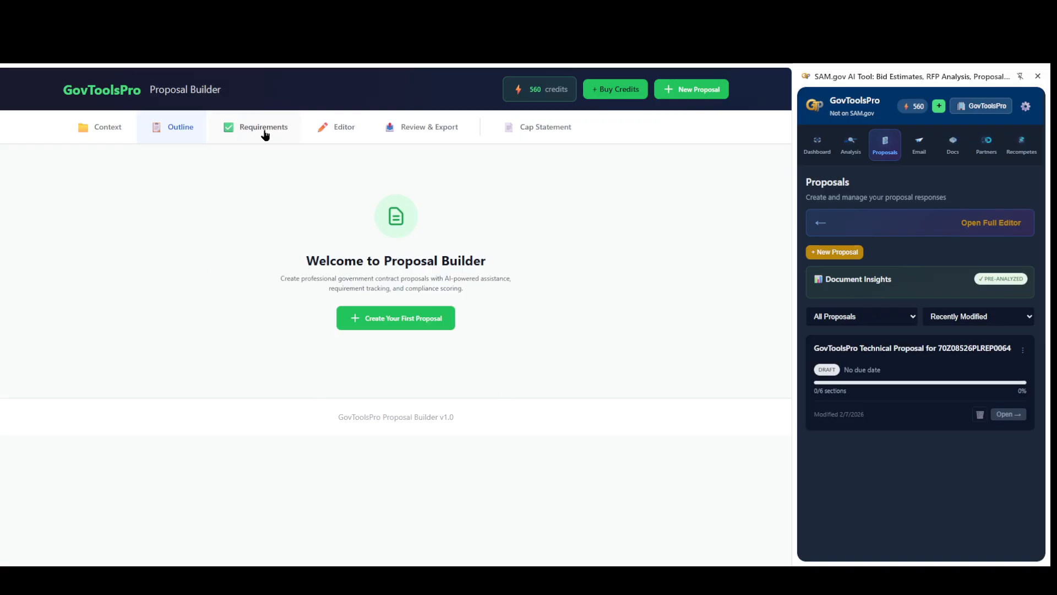
click(343, 132)
click(429, 144)
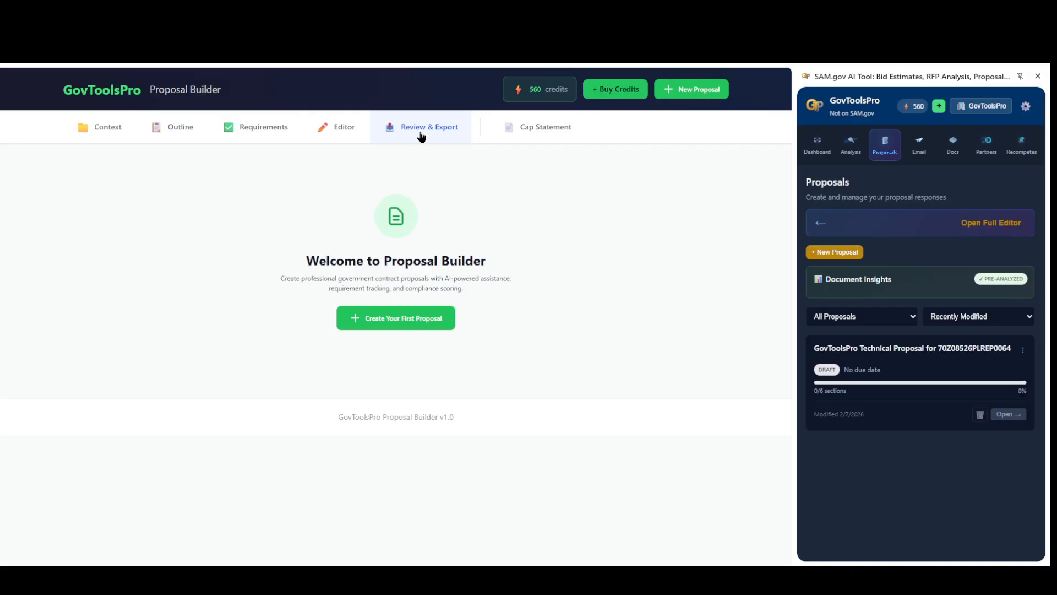
click(538, 132)
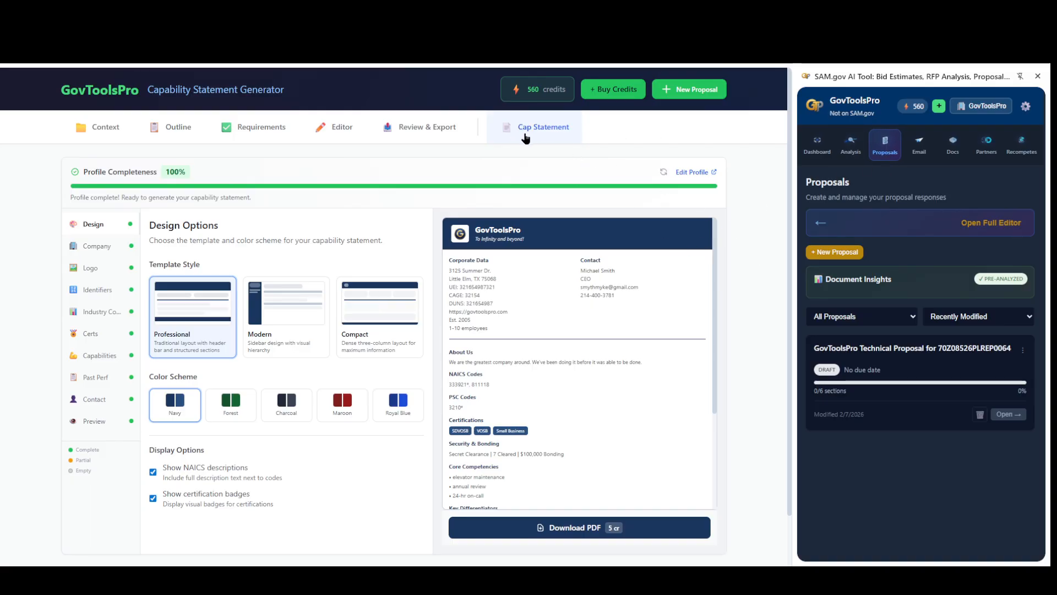
Step: Preview the Modern and Compact templates for the capability statement, and switch back to the Professional template
scroll(733, 247, down, 1)
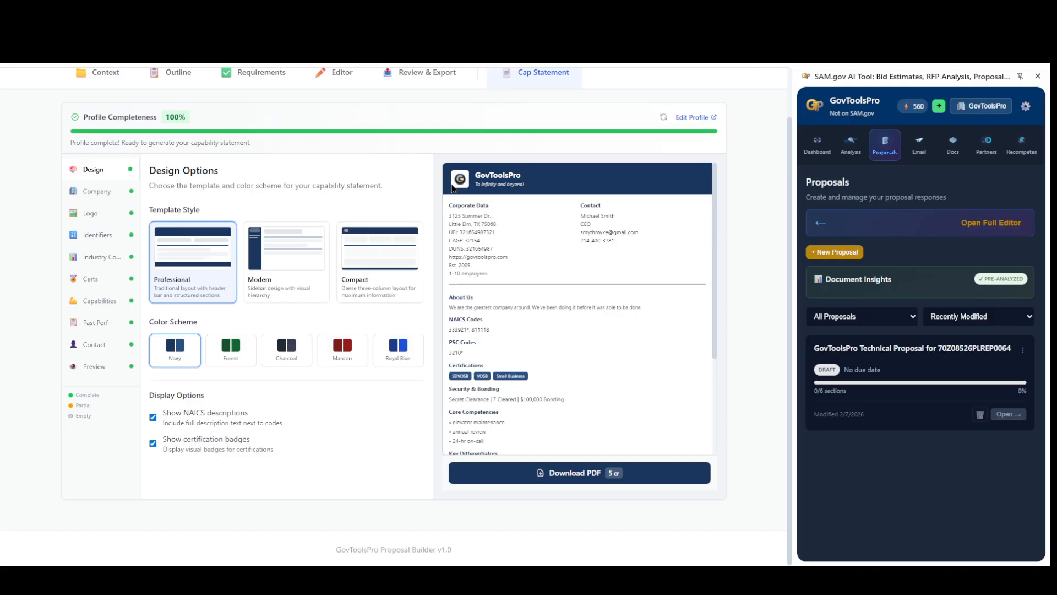
click(300, 265)
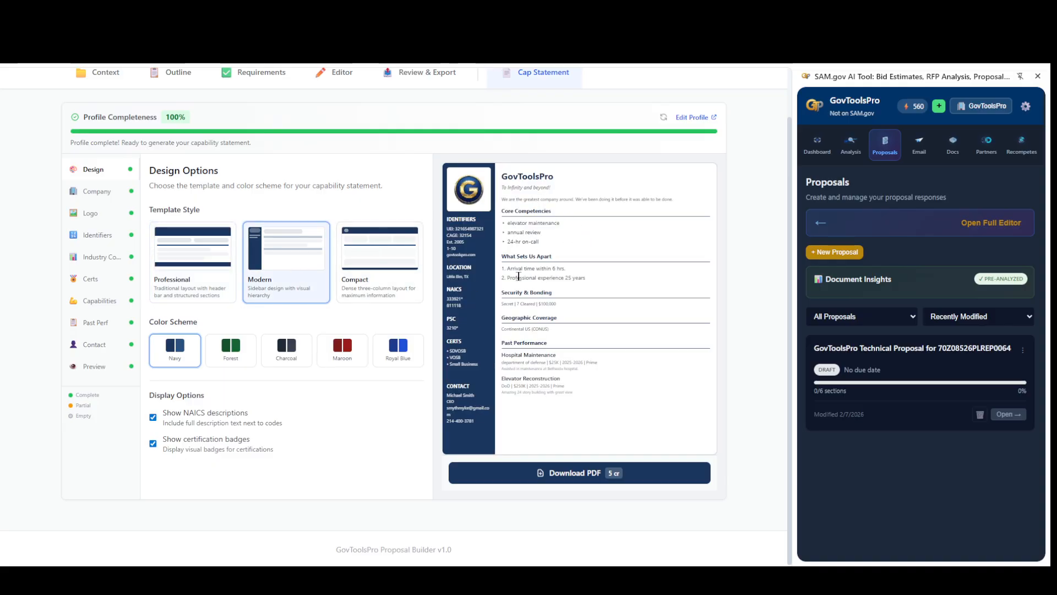
click(389, 268)
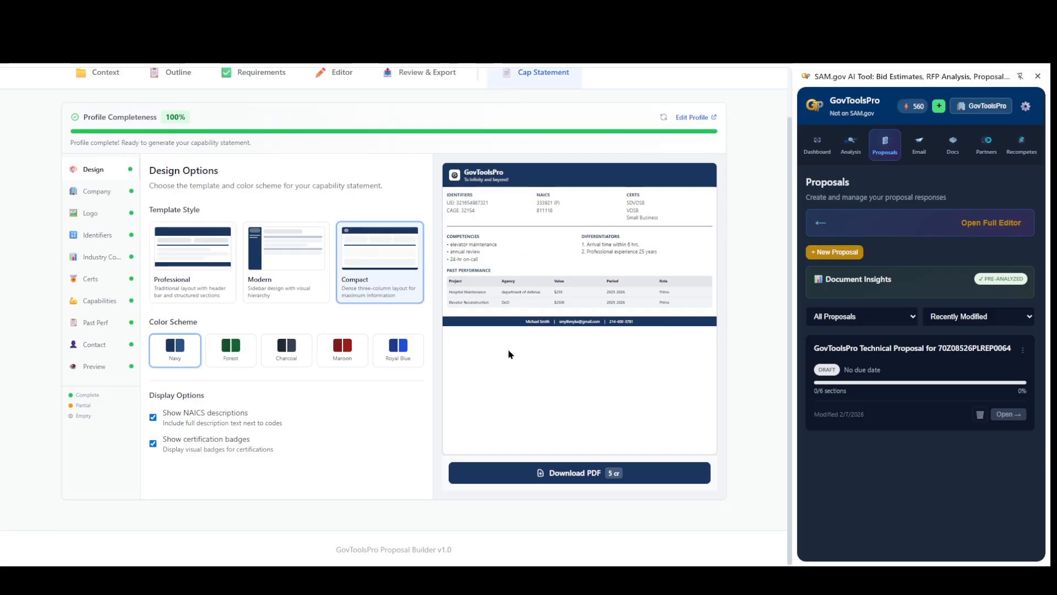
click(194, 249)
Step: Try the Forest, Charcoal and Maroon color schemes and set the capability statement to Royal Blue
click(229, 355)
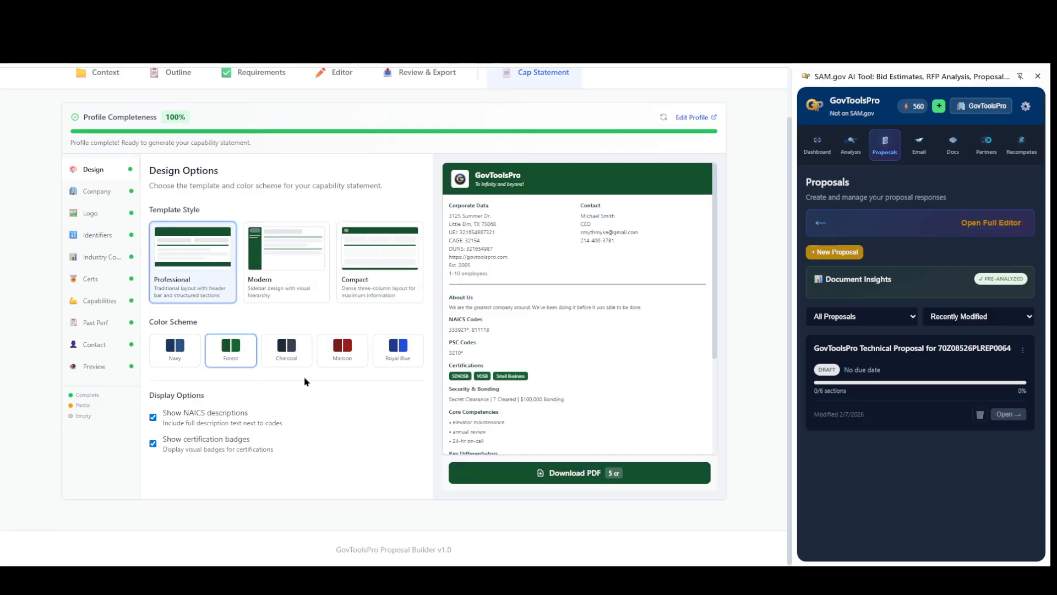
click(291, 355)
click(333, 357)
click(395, 356)
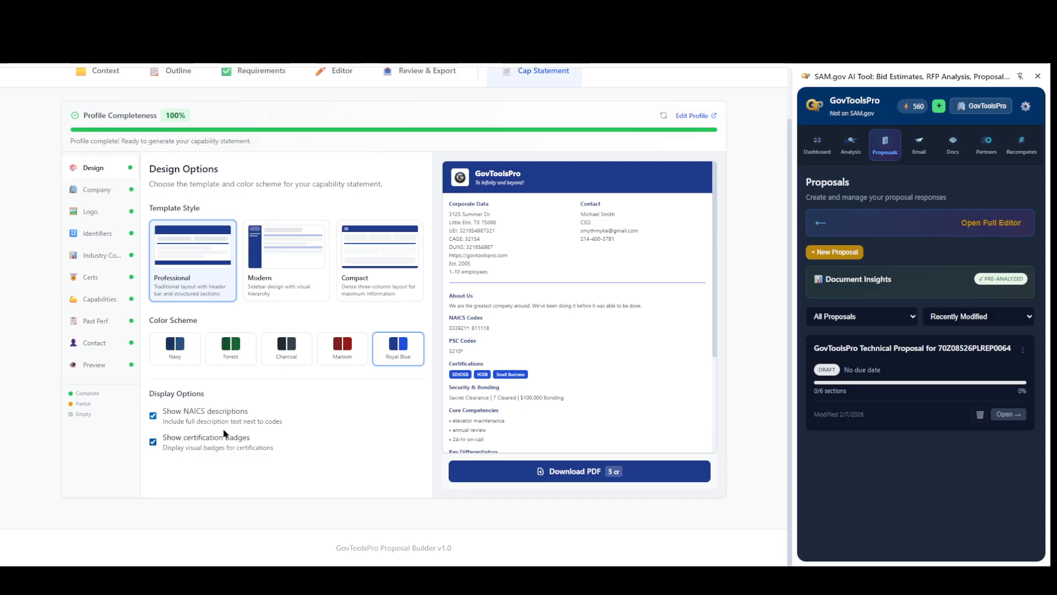
Step: Review the company information section of the capability statement, from legal name and tagline through address, About Us and employee count
click(103, 192)
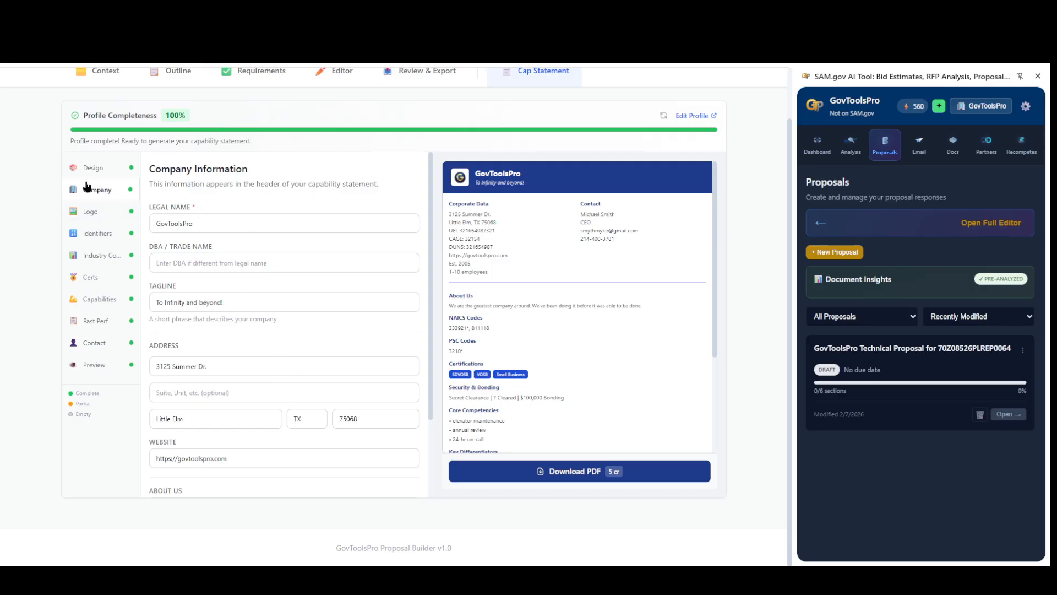
scroll(303, 296, down, 2)
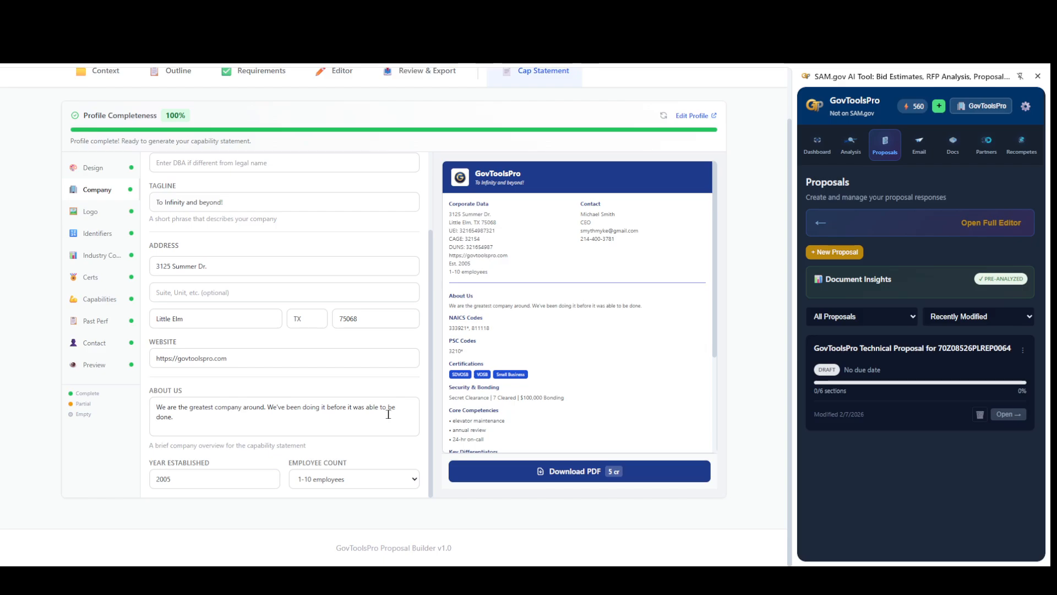
scroll(219, 269, up, 5)
scroll(295, 280, down, 3)
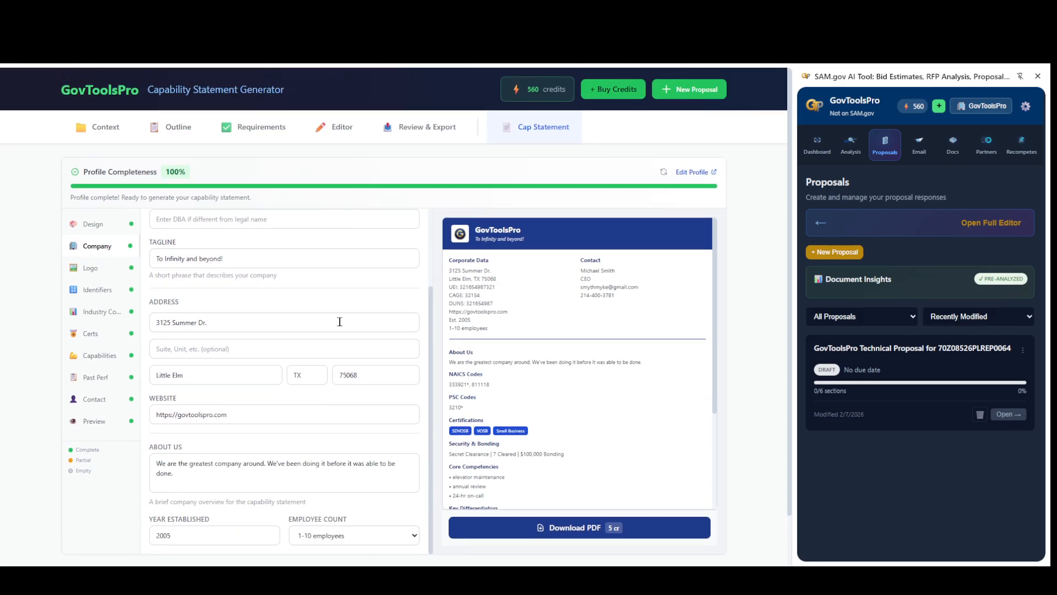
scroll(332, 354, up, 1)
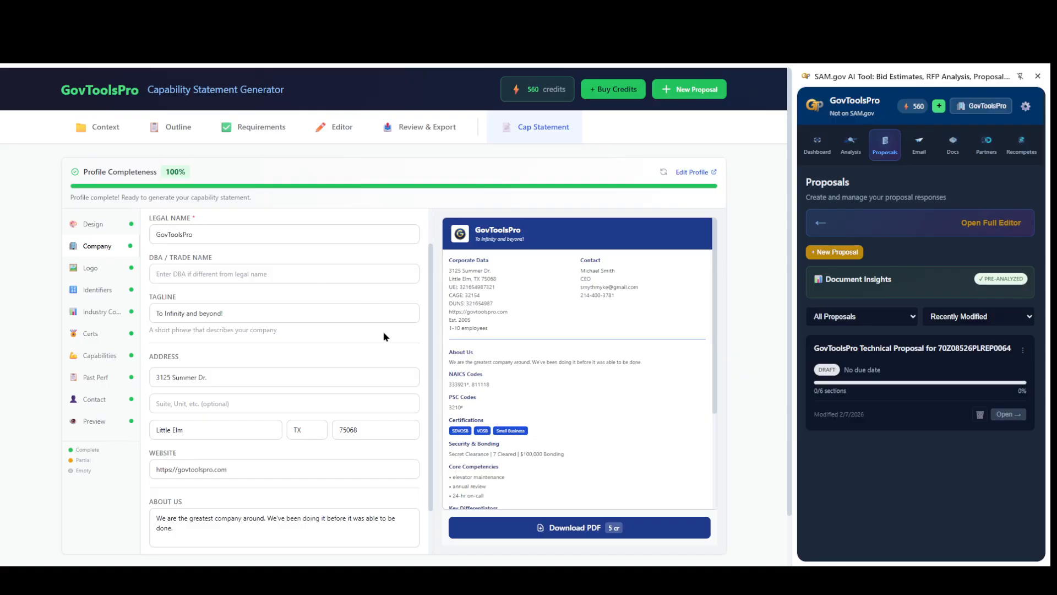
scroll(384, 334, down, 1)
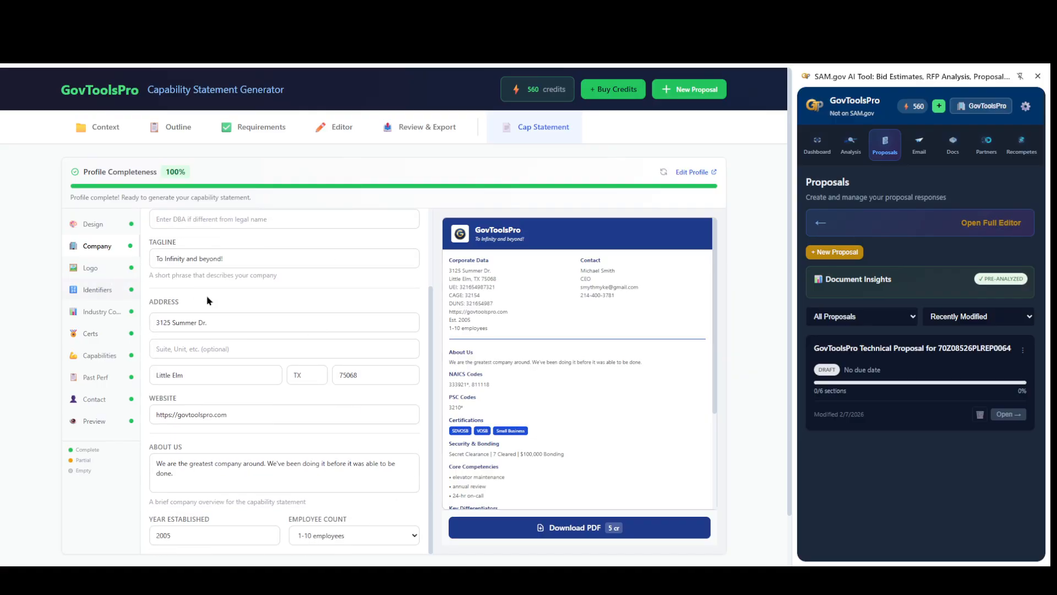
scroll(328, 407, down, 1)
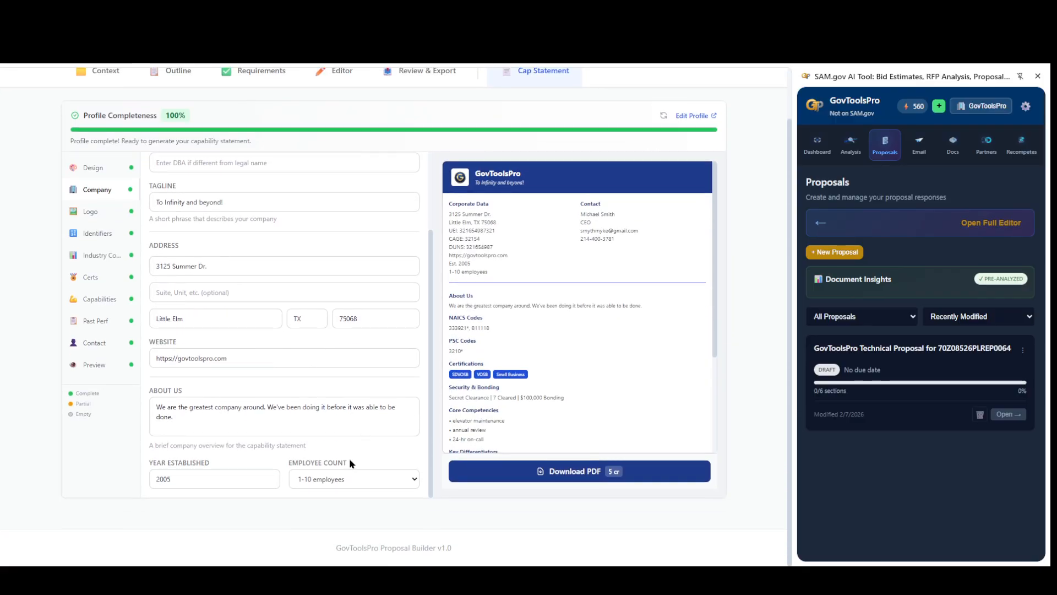
Step: Look through the capability statement's logo, business identifiers and industry codes sections
click(90, 214)
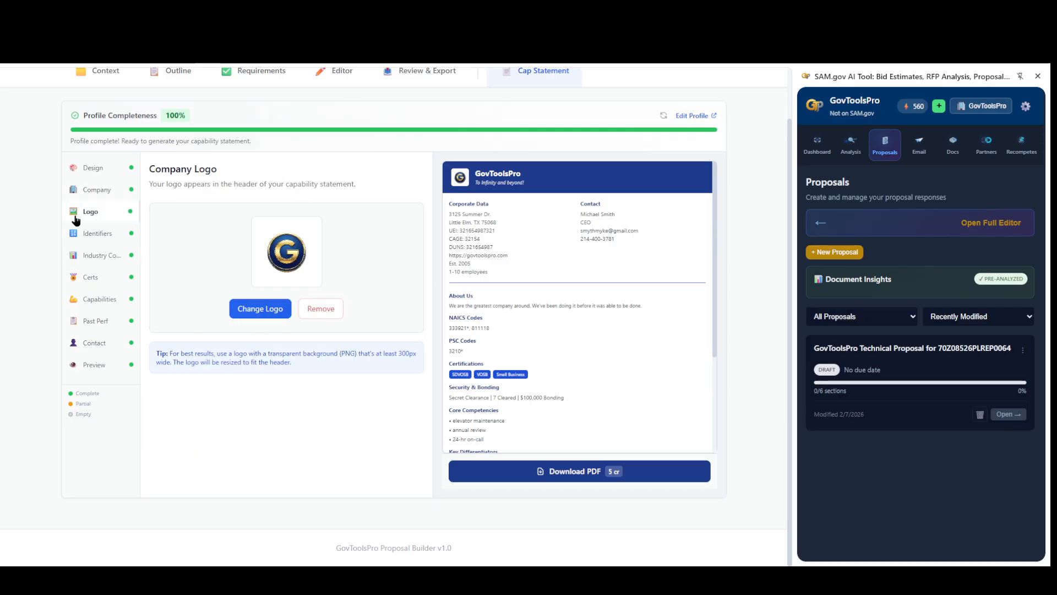
click(95, 237)
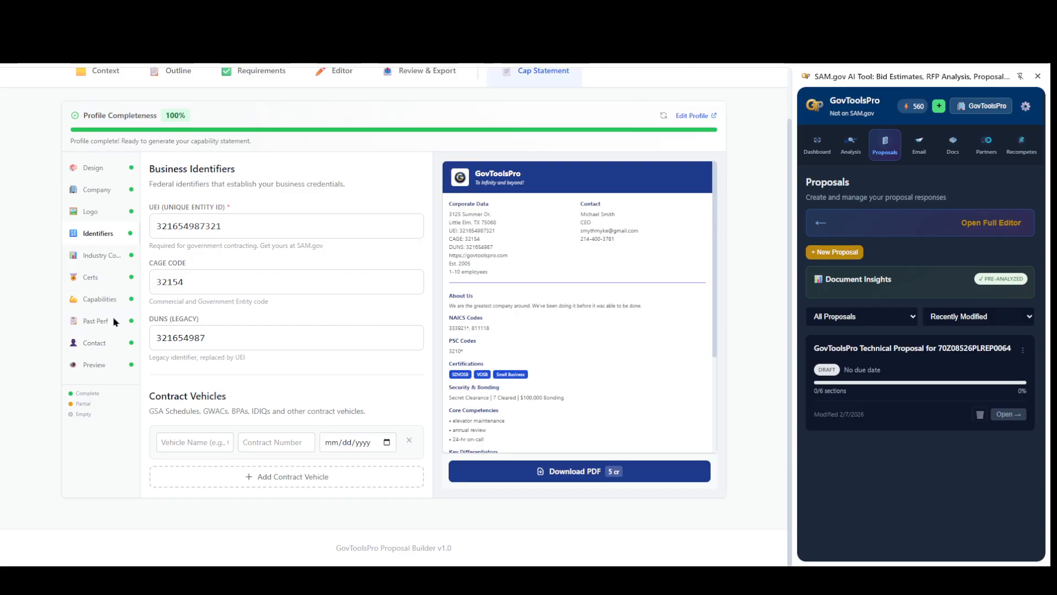
click(88, 256)
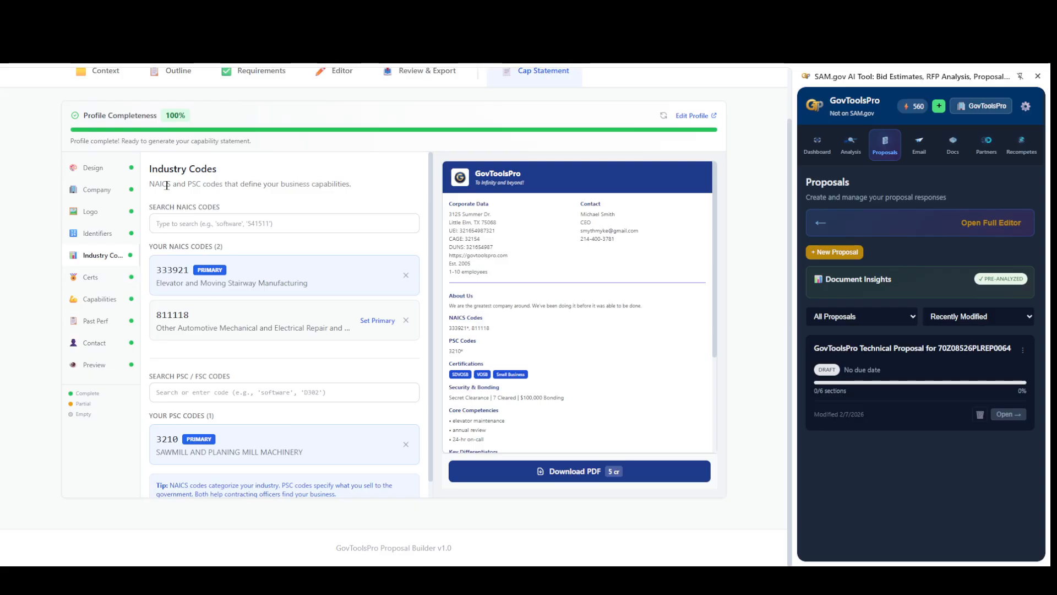
scroll(356, 336, down, 1)
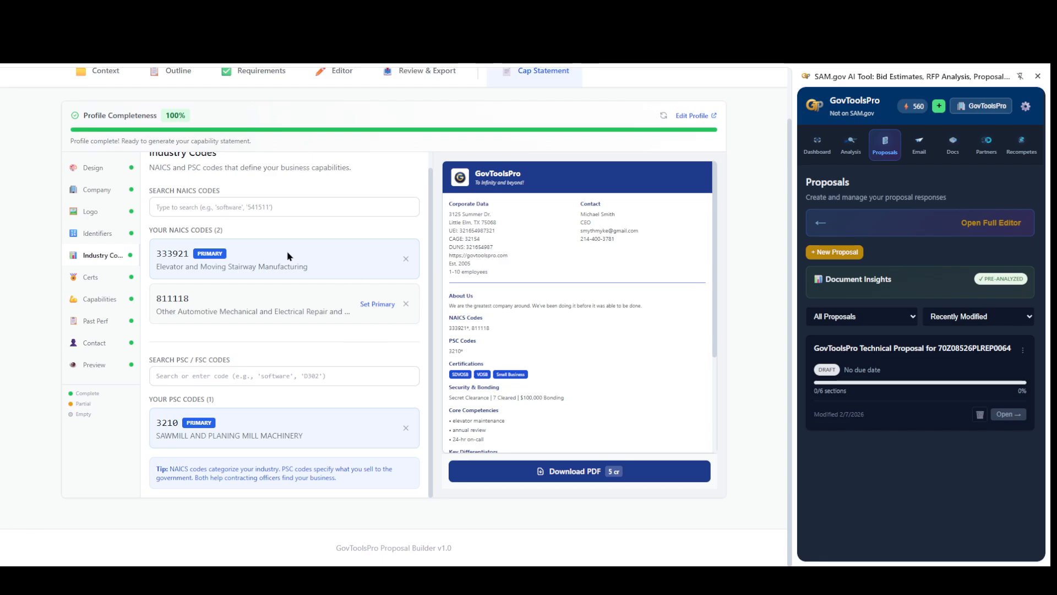
Step: Add the HUBZone certification to the capability statement and look over the security clearance and bonding capacity fields
click(90, 278)
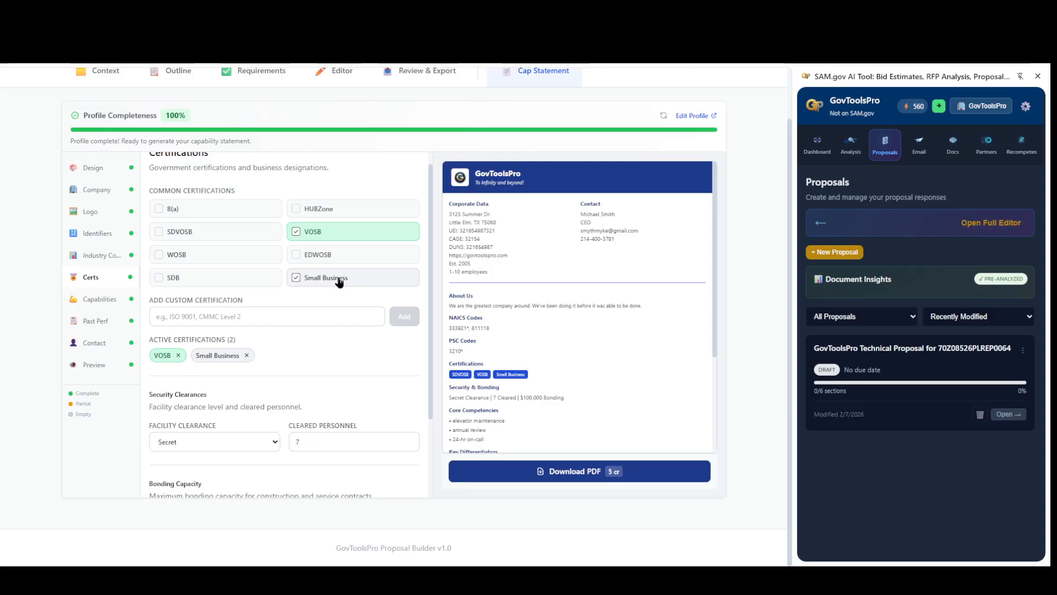
click(318, 209)
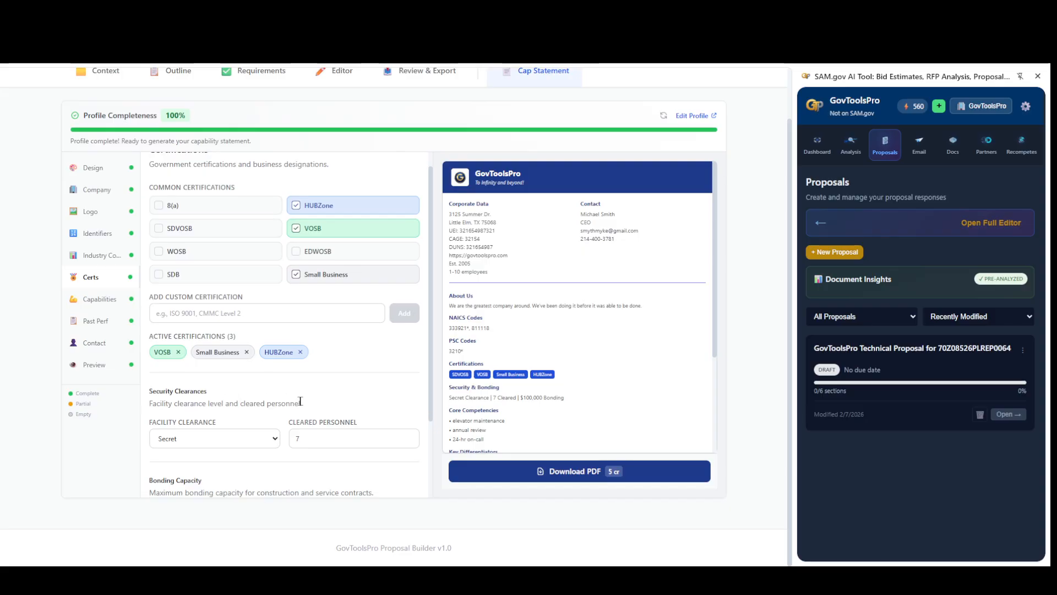
scroll(259, 406, down, 2)
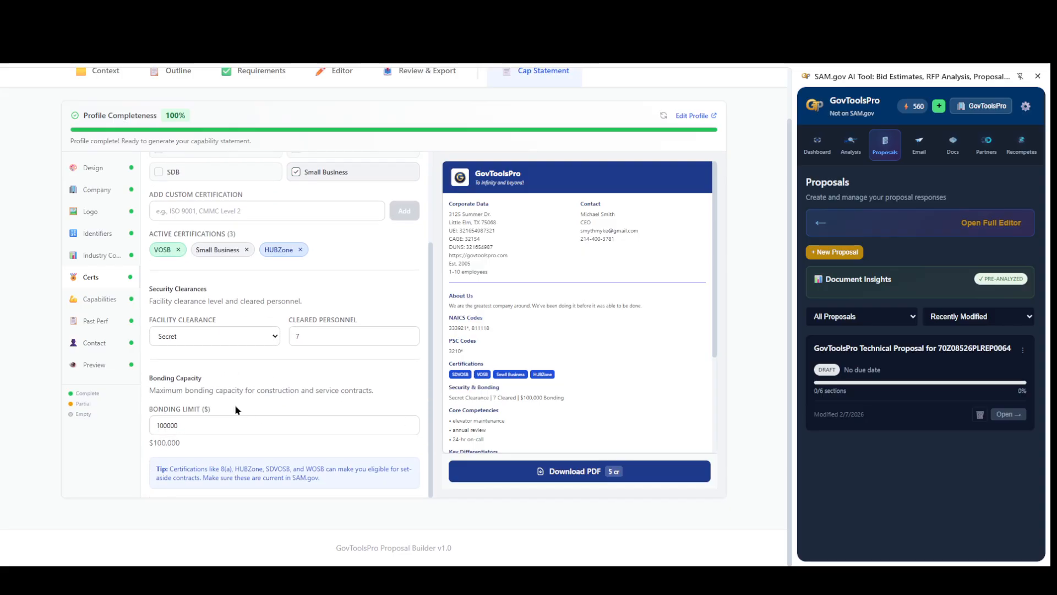
Step: Review the competencies and both differentiator statements in the capabilities section, and check them in the statement preview
click(84, 300)
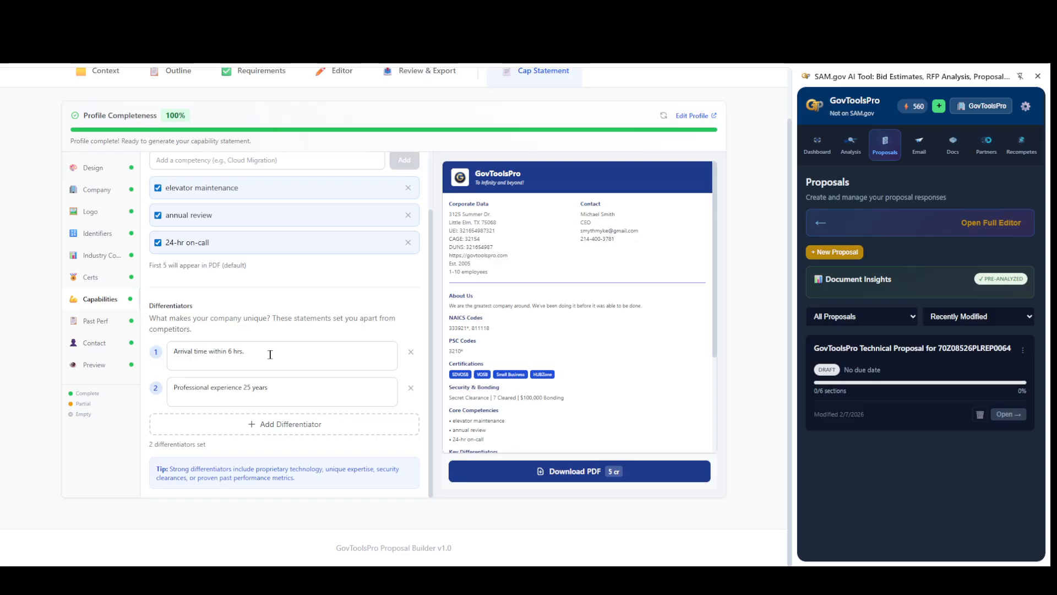
drag(270, 354, 166, 356)
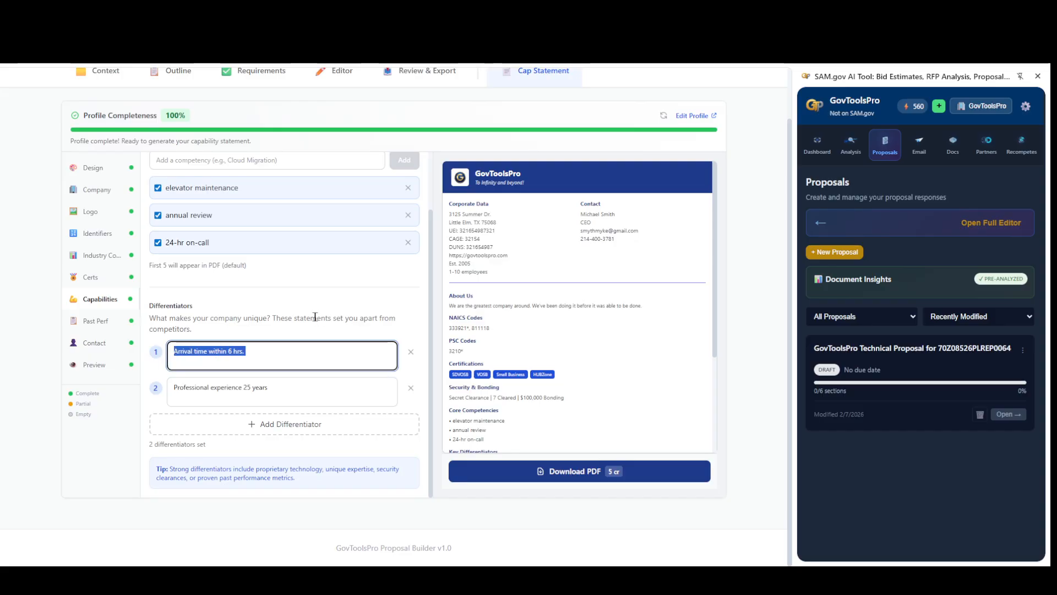
click(292, 328)
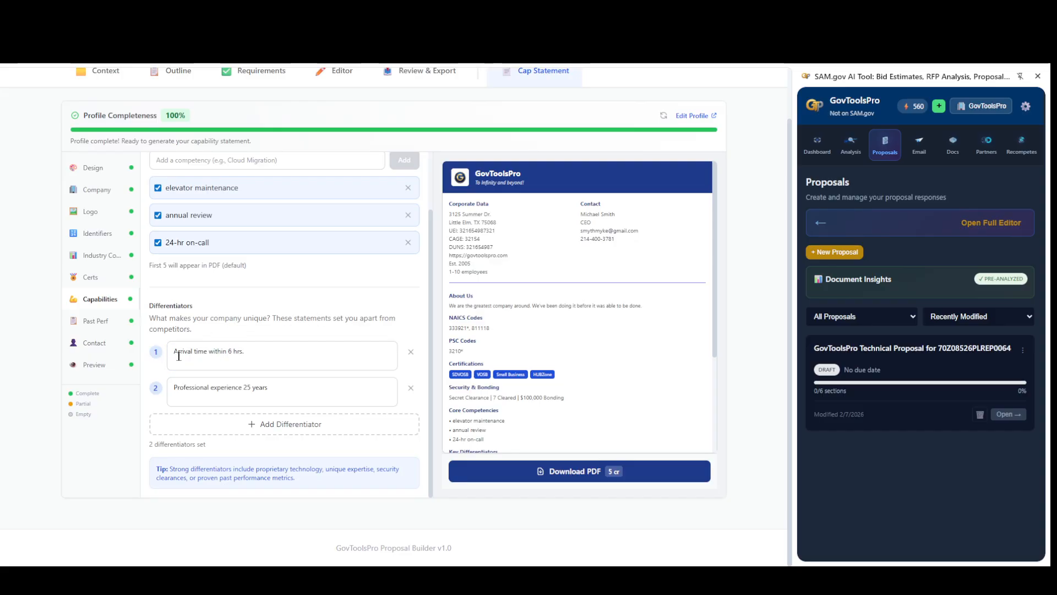
drag(248, 354, 177, 357)
click(263, 321)
drag(269, 387, 153, 392)
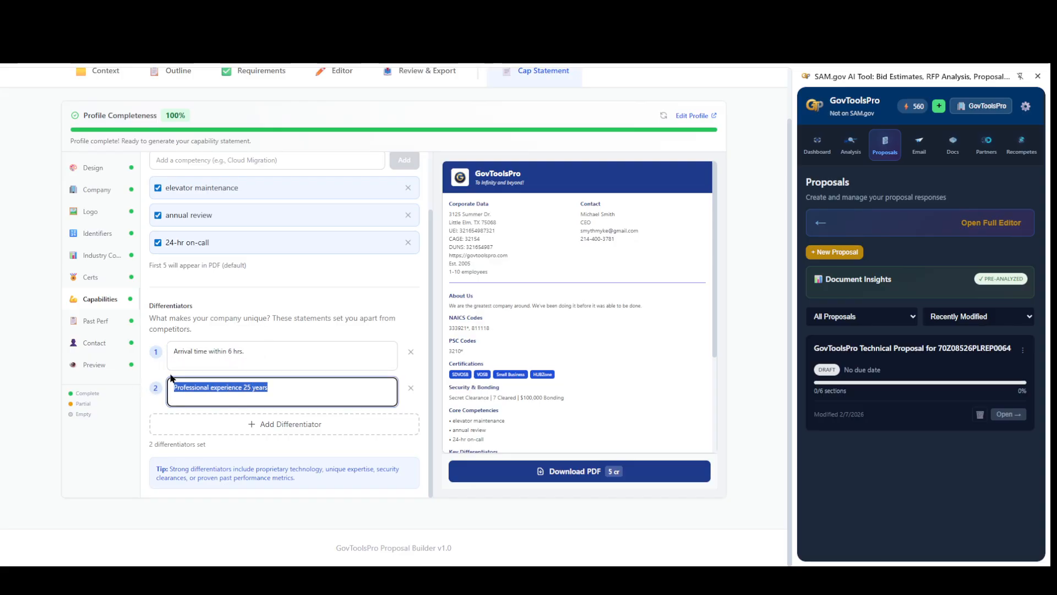
click(250, 296)
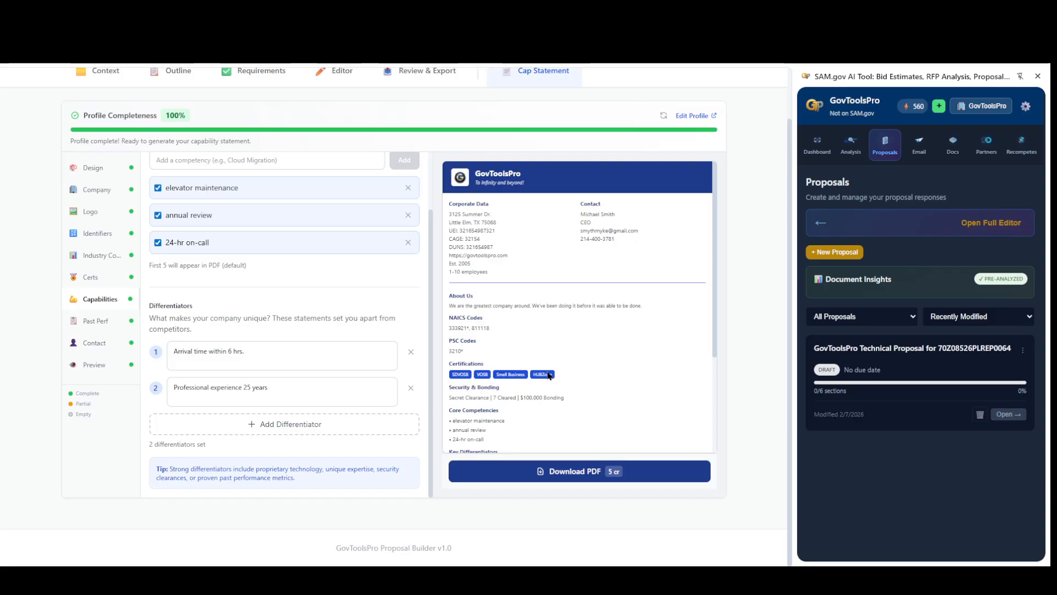
scroll(530, 332, down, 2)
scroll(617, 392, down, 1)
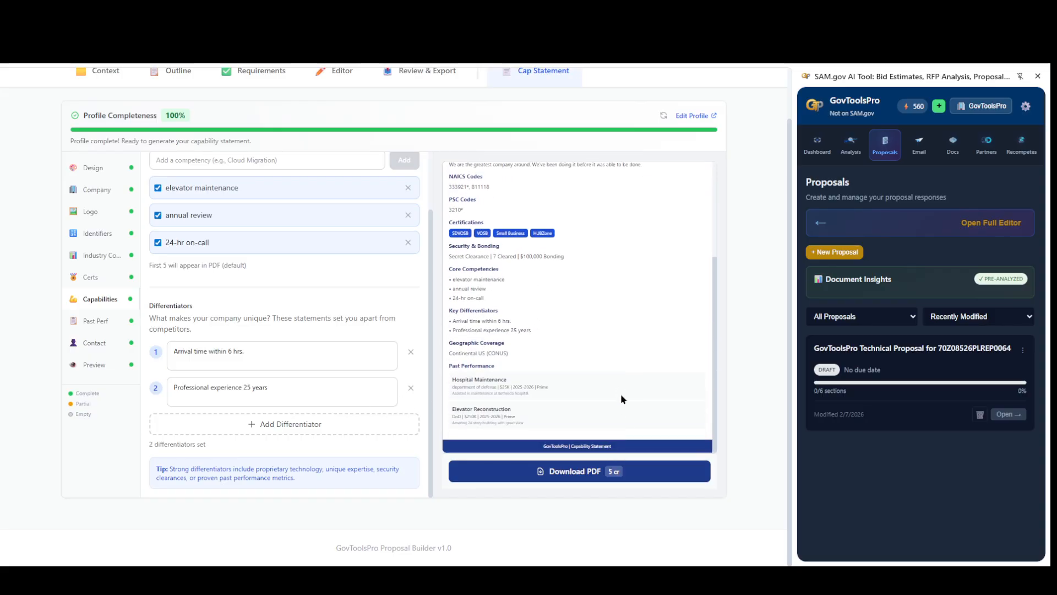
scroll(348, 314, up, 3)
Step: Review the past performance examples against the statement preview, and look over the contact and geographic coverage details
click(98, 322)
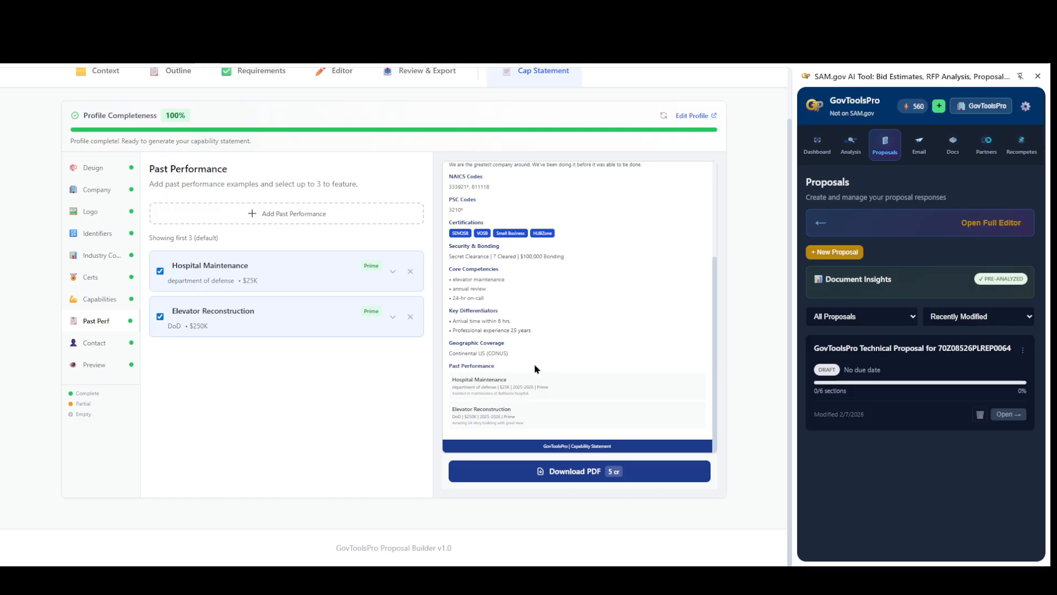
scroll(588, 323, up, 1)
scroll(588, 326, up, 3)
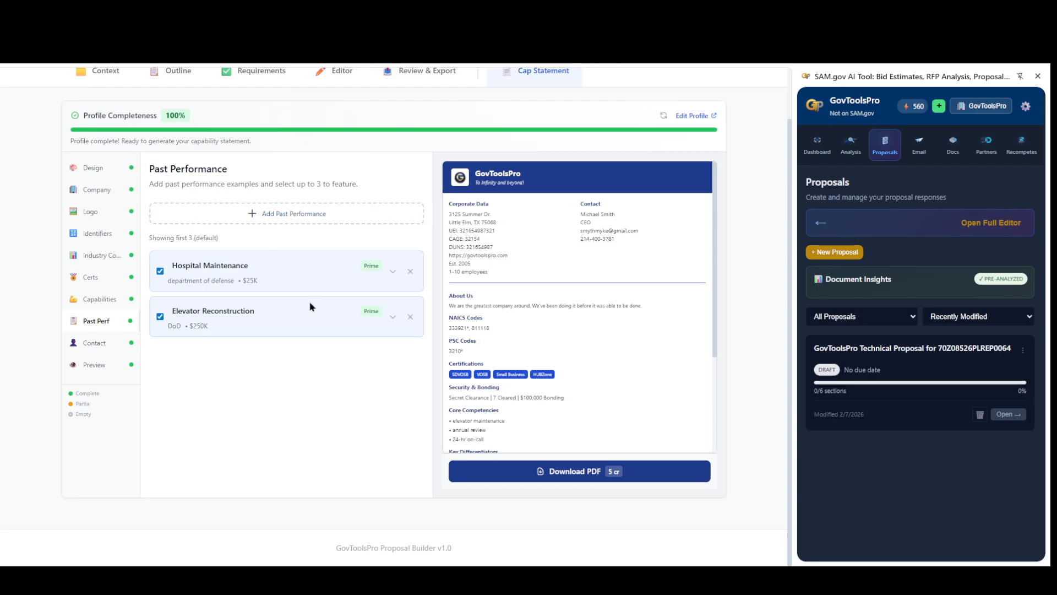
scroll(632, 306, down, 3)
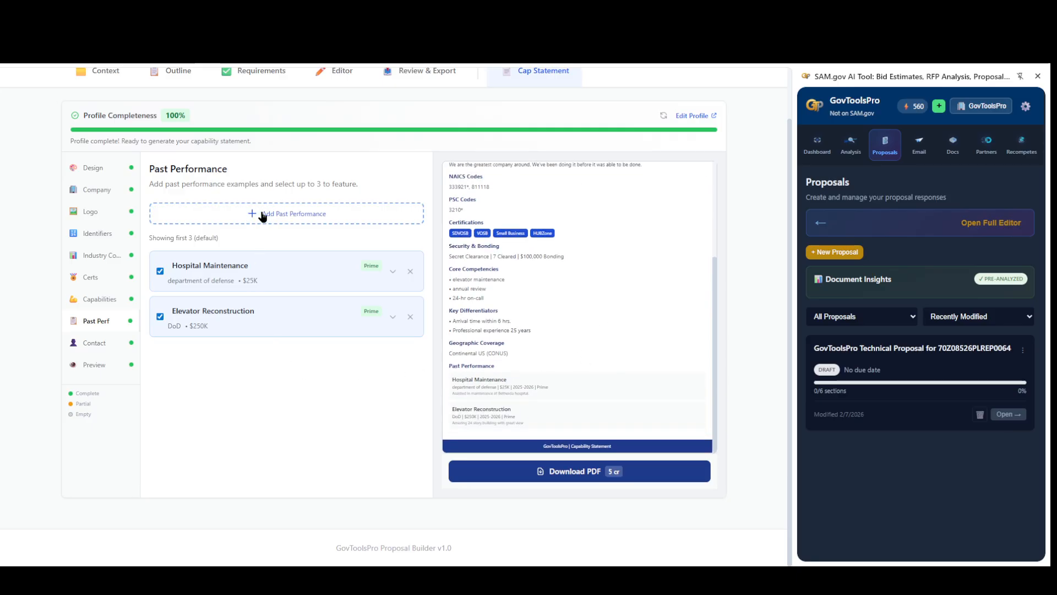
click(92, 349)
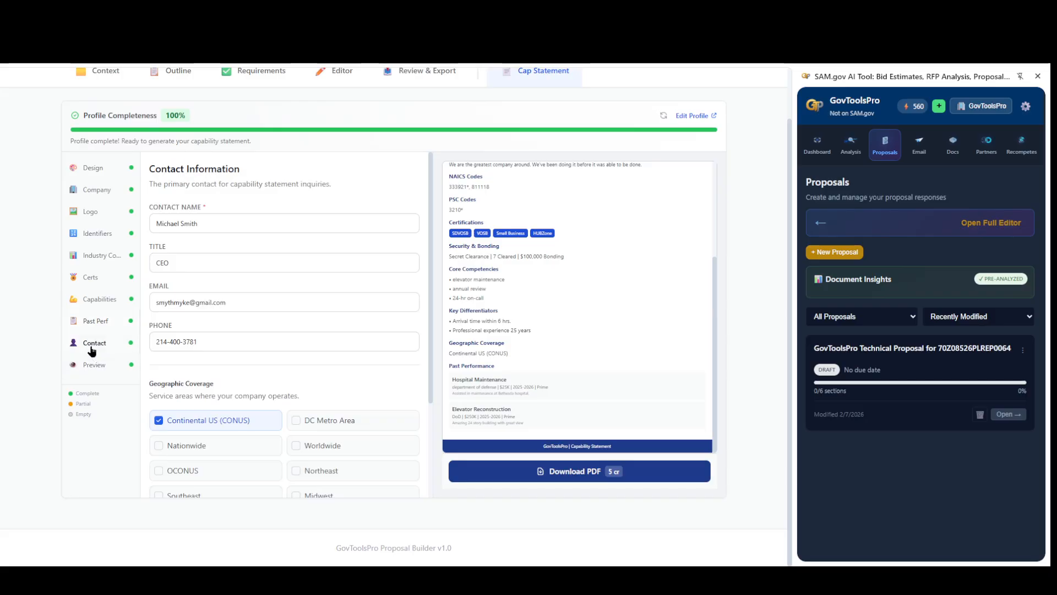
scroll(209, 252, down, 3)
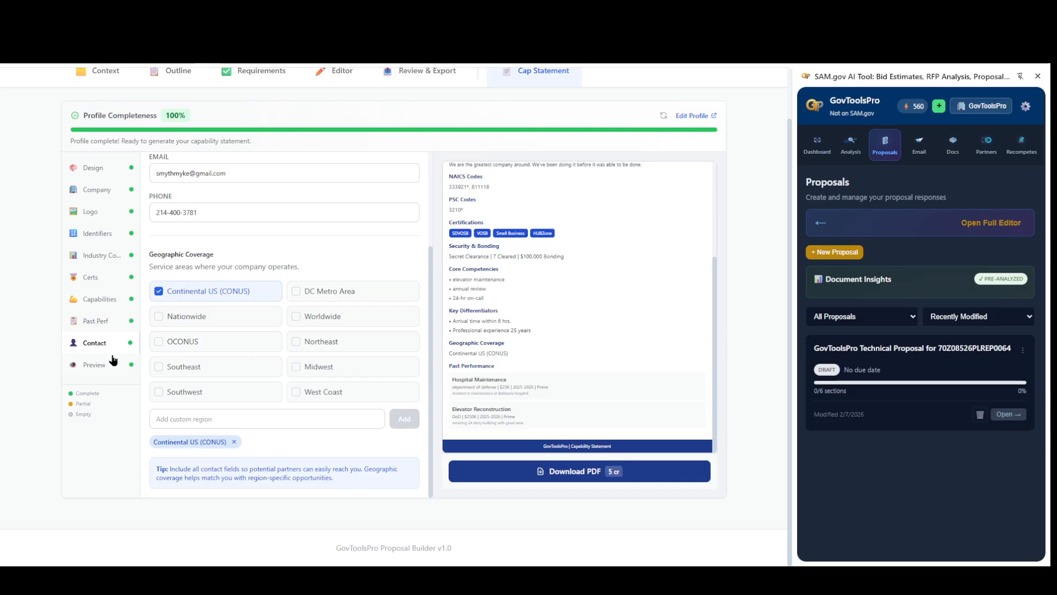
Step: Open the PDF preview of the capability statement and read it through to the last page, returning to its beginning
click(89, 369)
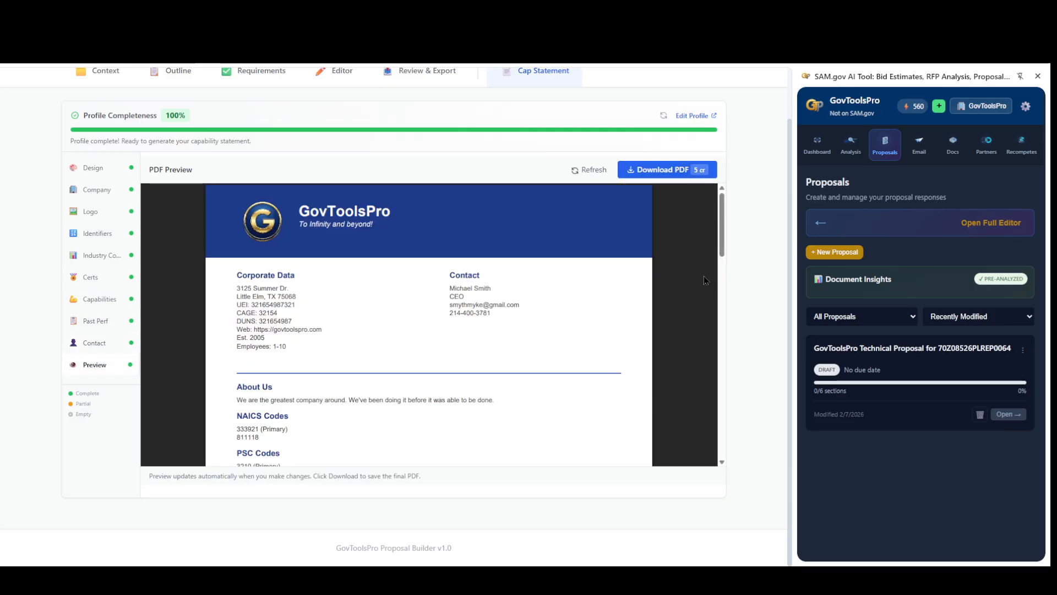
drag(723, 224, 723, 224)
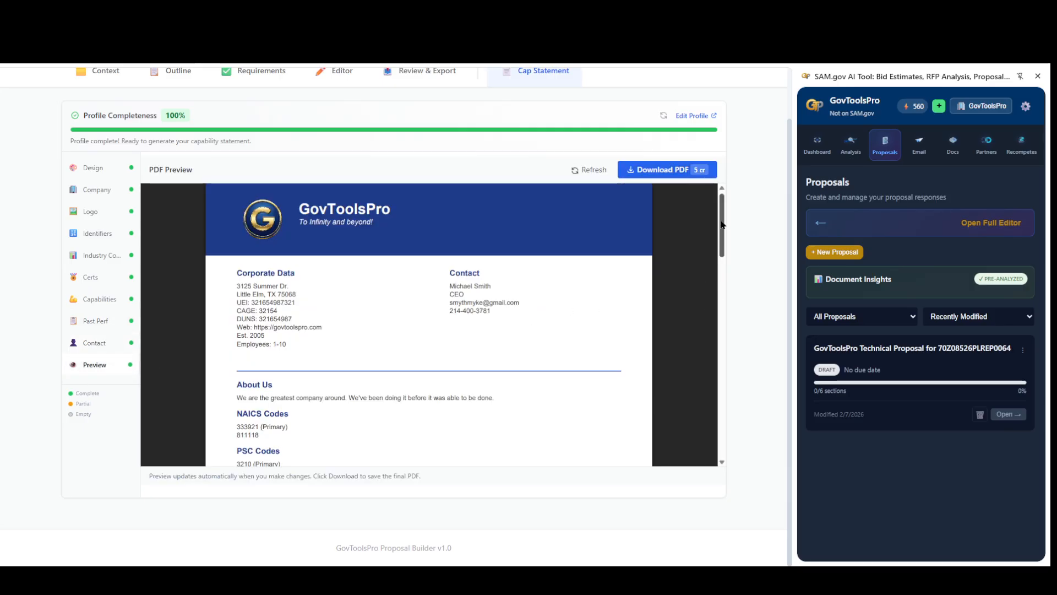
scroll(723, 224, down, 5)
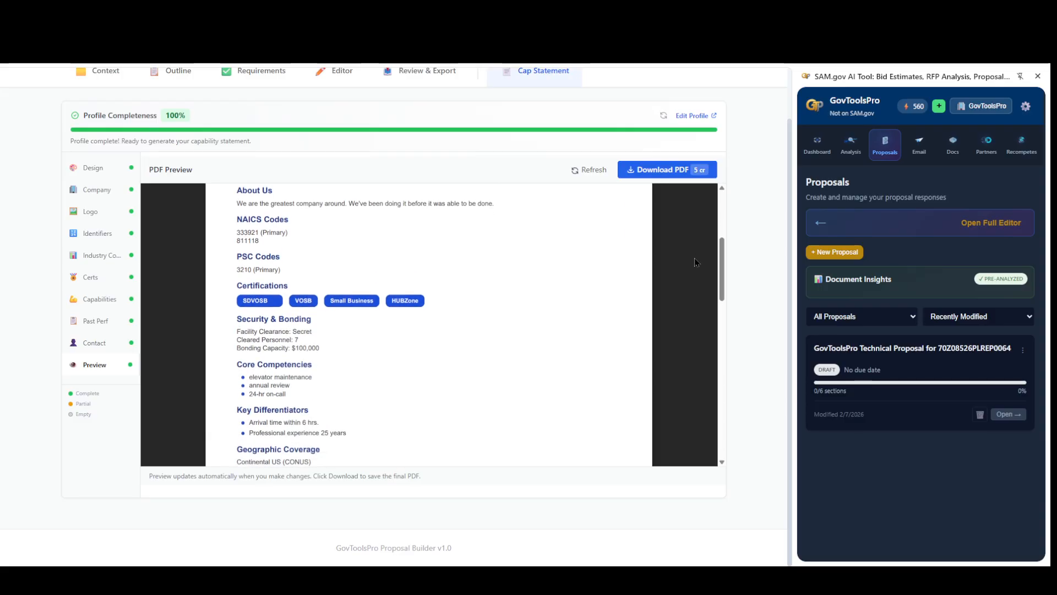
scroll(695, 256, down, 5)
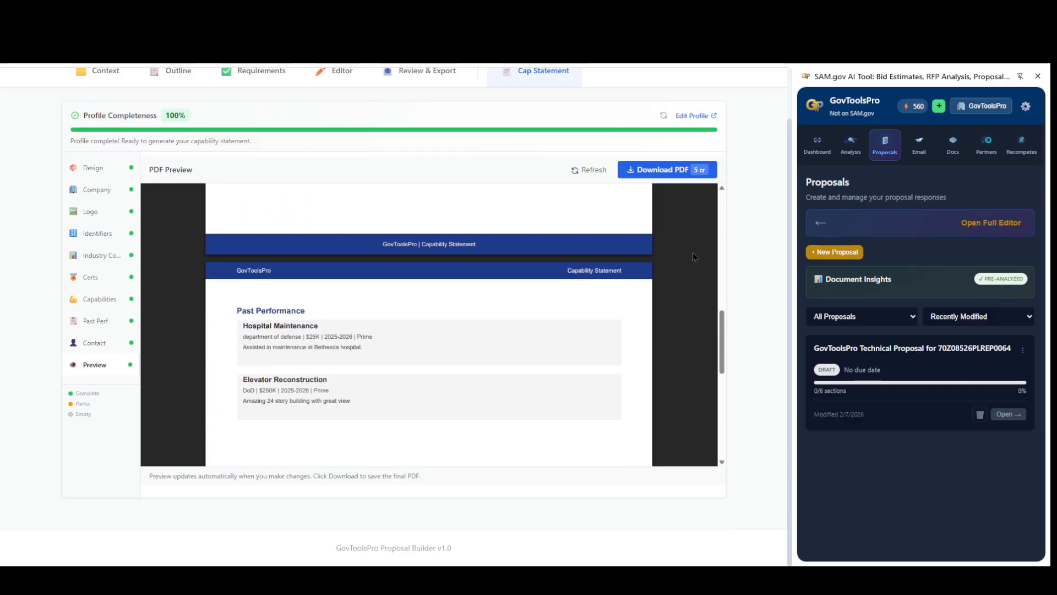
scroll(682, 249, down, 5)
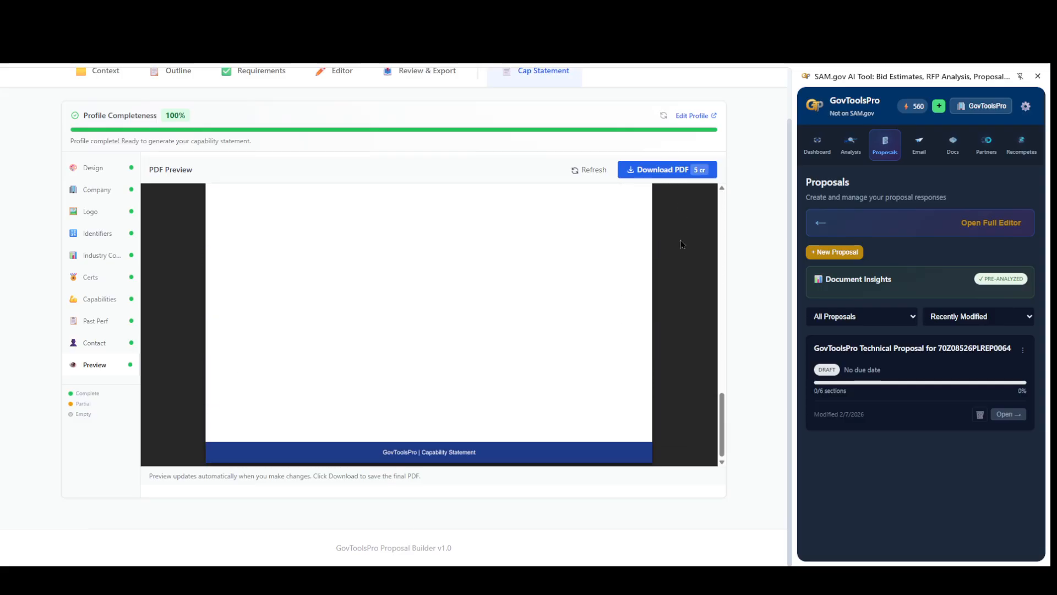
scroll(770, 268, up, 1)
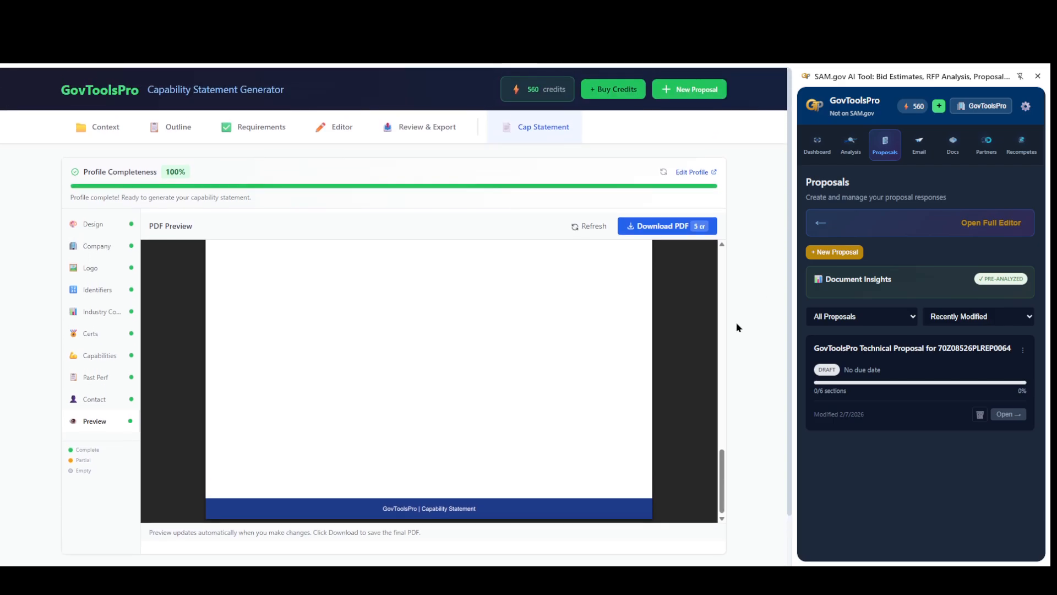
scroll(692, 342, up, 5)
scroll(692, 342, up, 10)
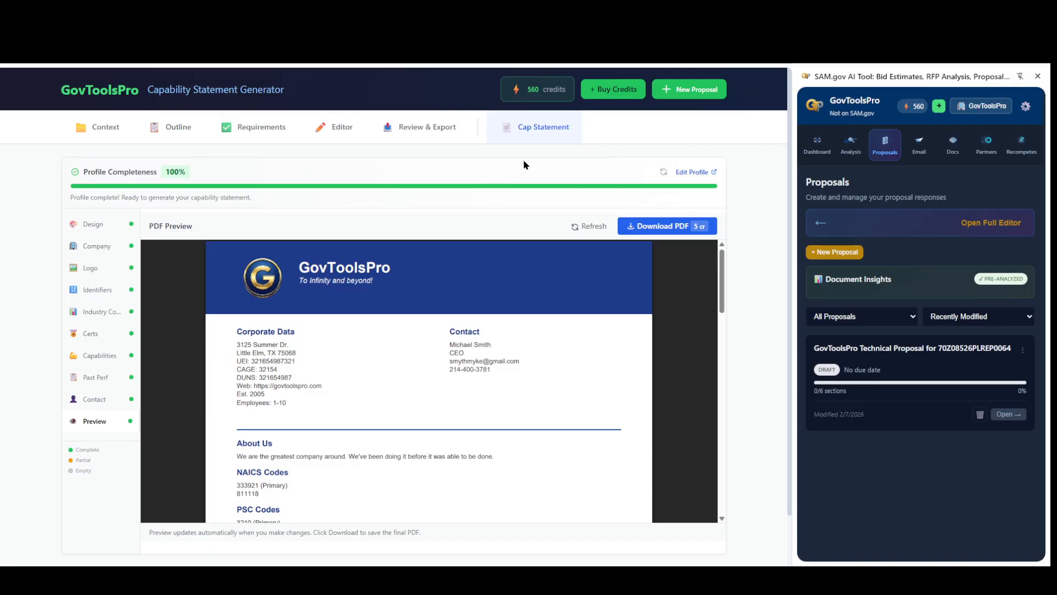
Step: Compare the proposal templates and create a proposal titled GovToolsPro Technical Proposal for W519TC-24-R-2011 from the Technical Proposal template
click(103, 128)
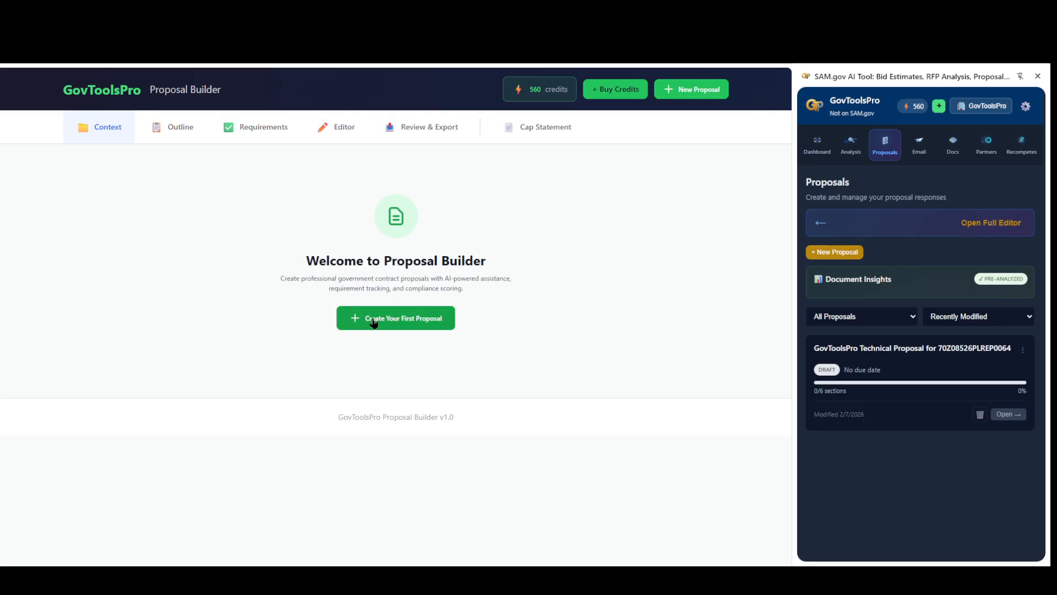
click(400, 330)
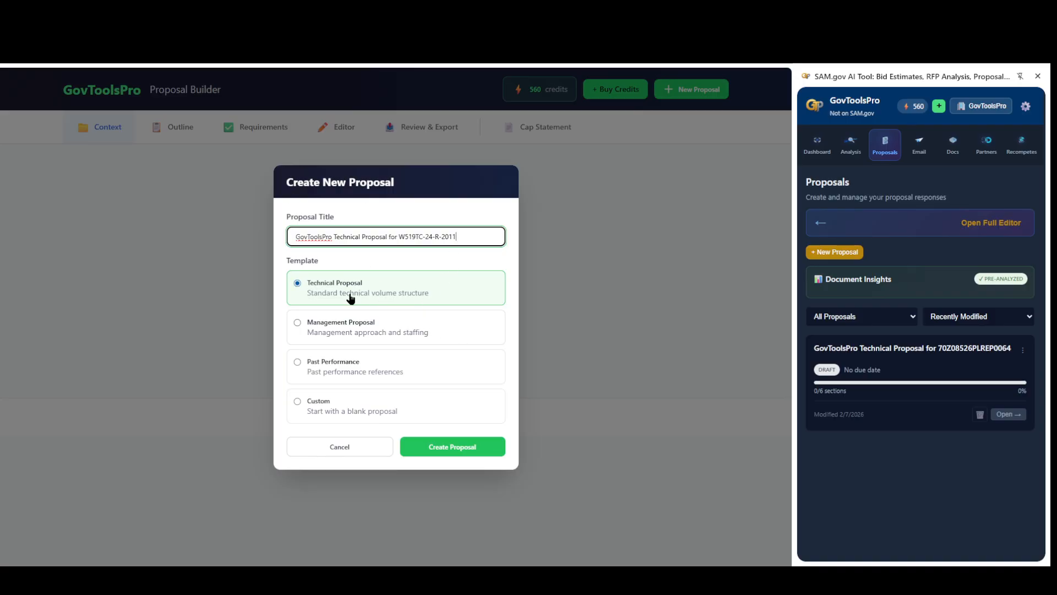
drag(293, 236, 480, 238)
click(482, 239)
click(370, 380)
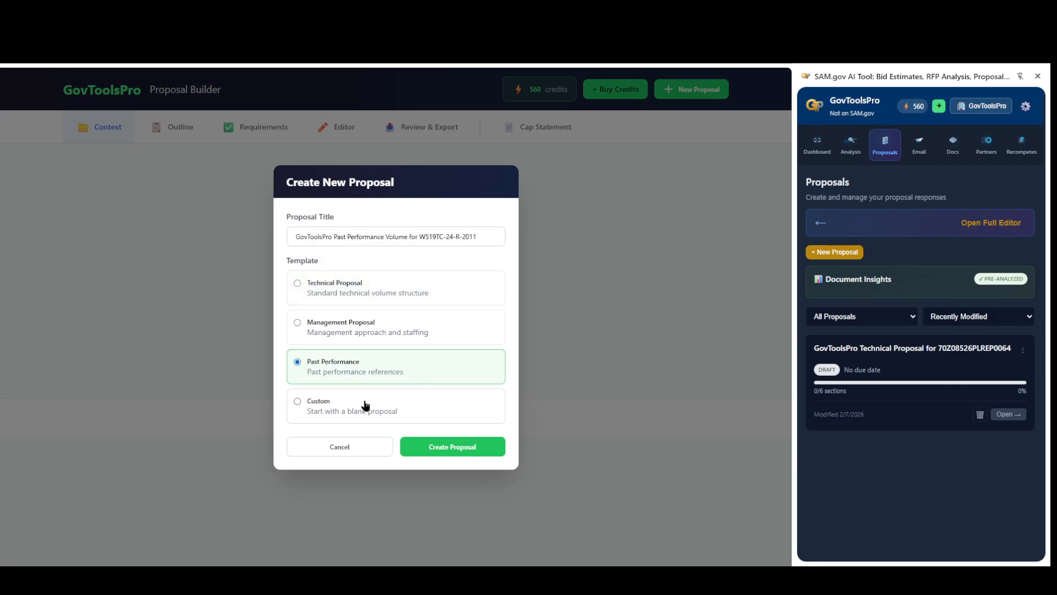
click(348, 331)
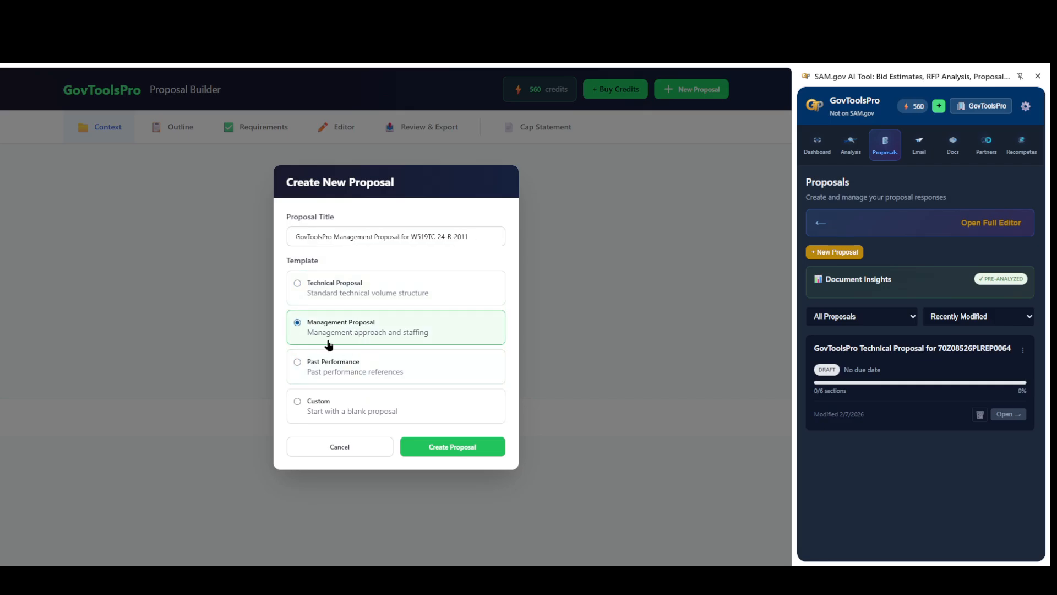
click(343, 289)
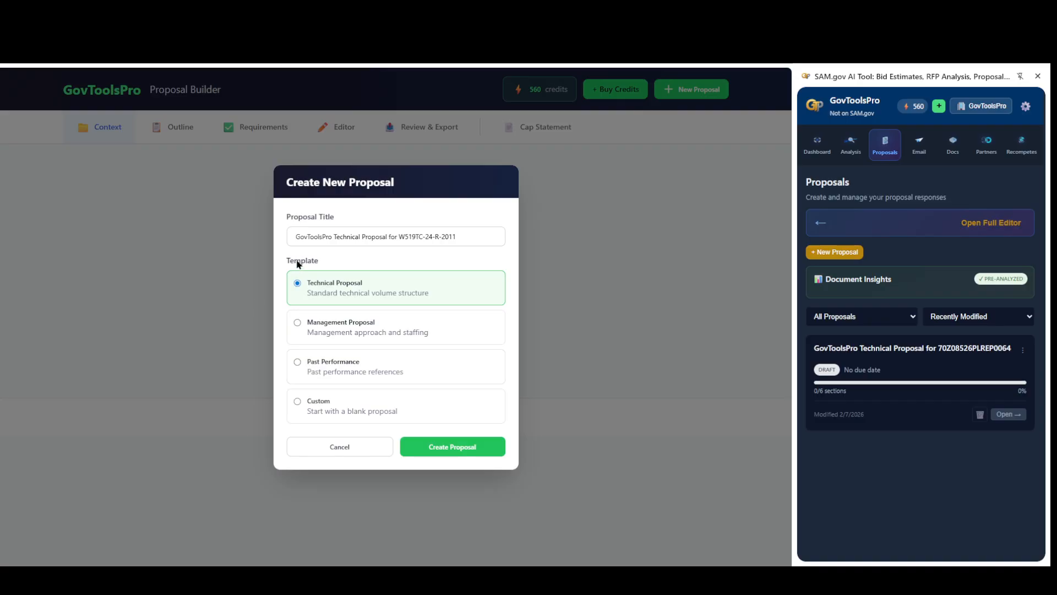
click(446, 451)
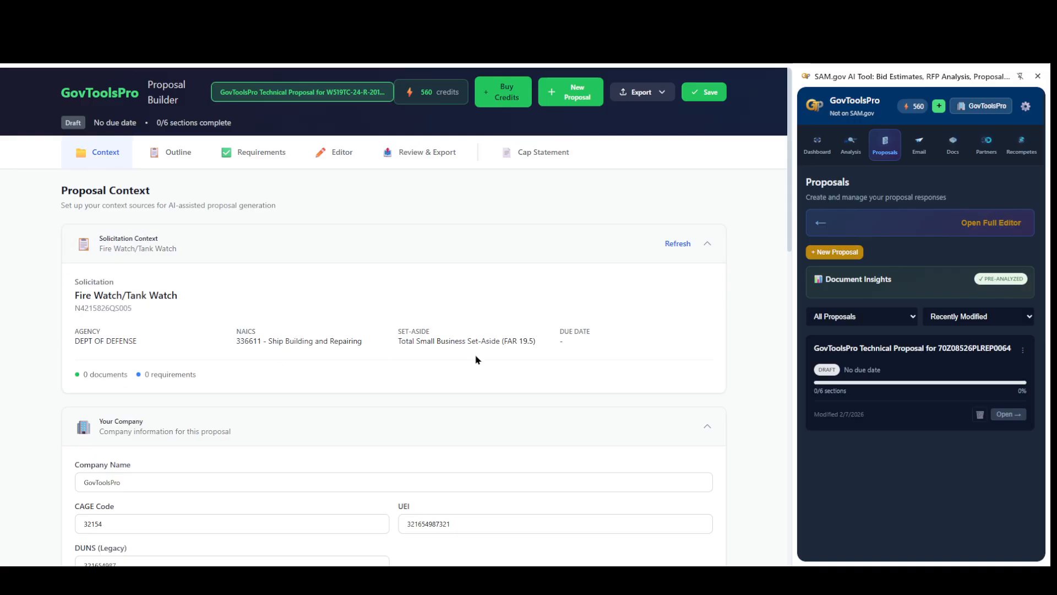
Step: Look through the proposal context, from the solicitation details and company information to the teaming partners and past performance sections
scroll(755, 330, down, 2)
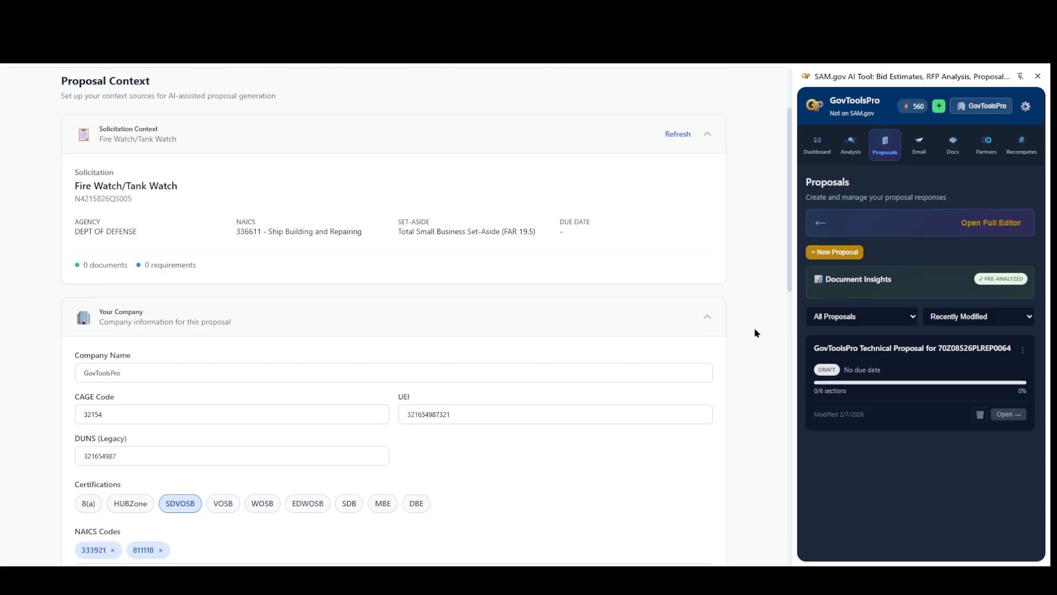
scroll(754, 328, down, 9)
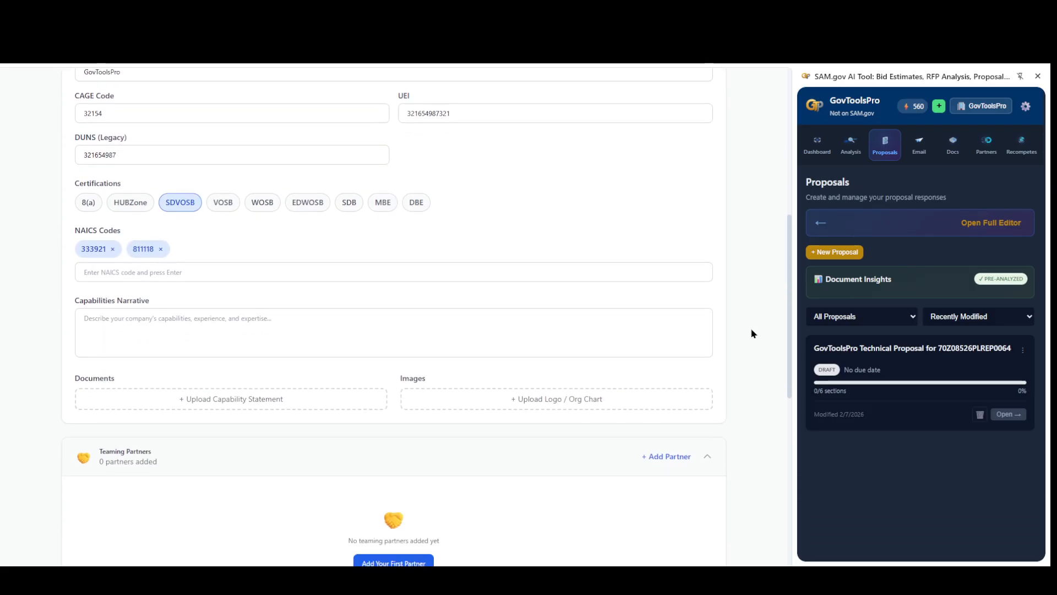
scroll(752, 332, down, 2)
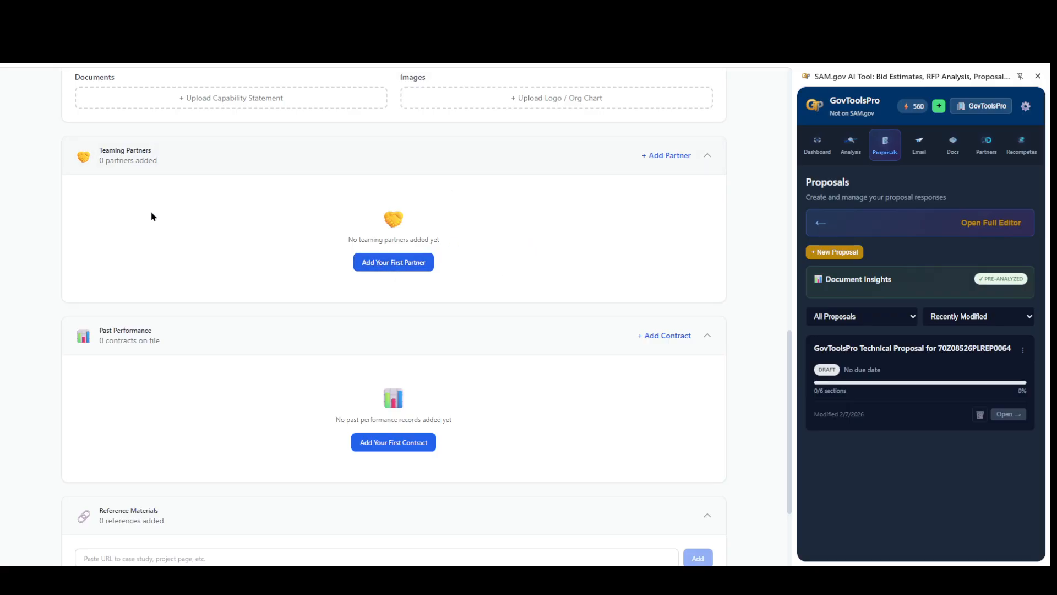
scroll(694, 319, up, 10)
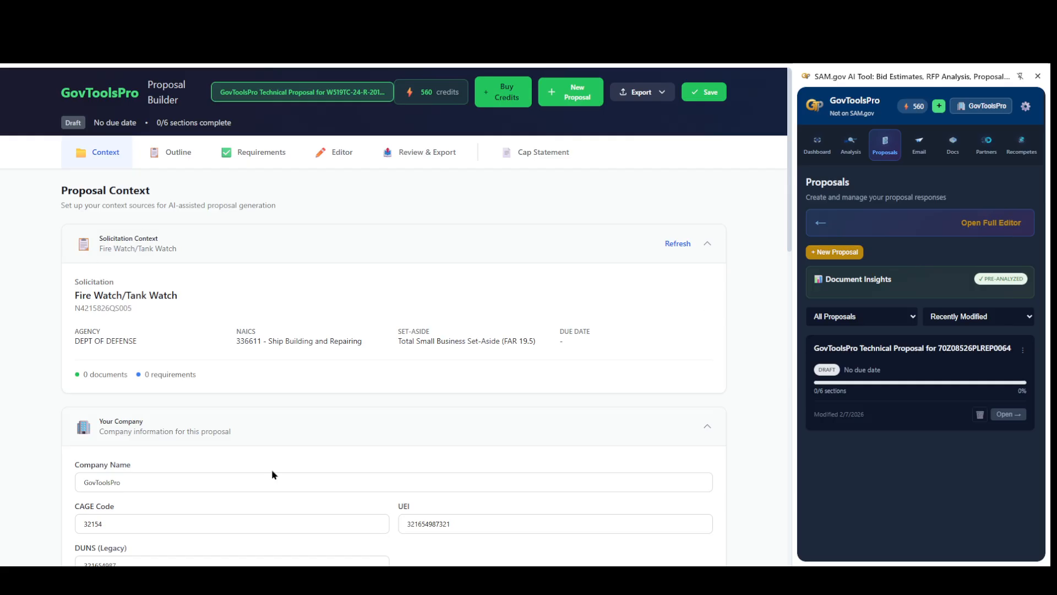
scroll(726, 361, down, 7)
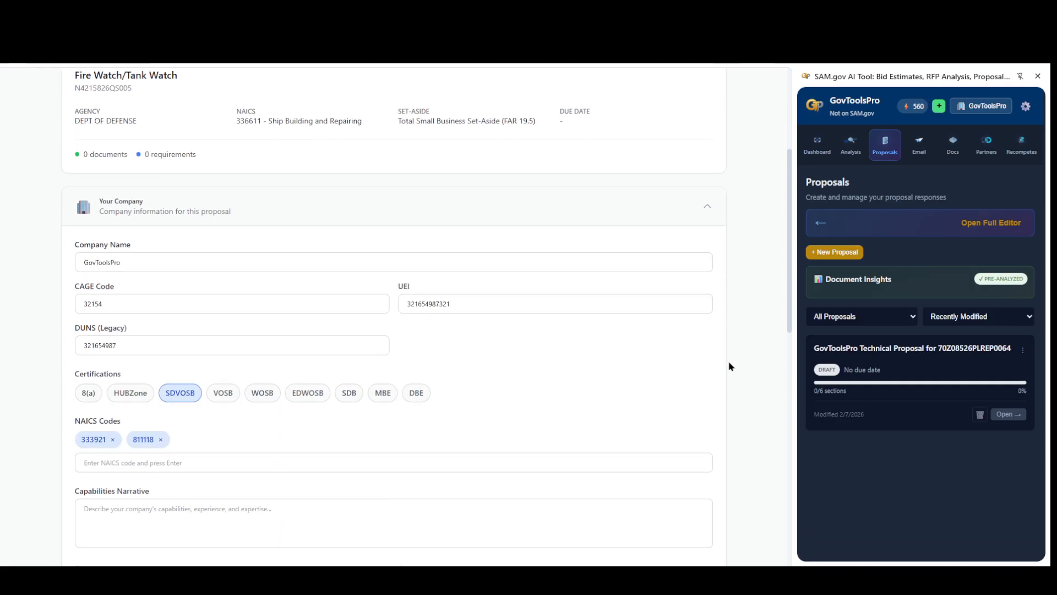
scroll(746, 394, up, 5)
scroll(751, 402, up, 2)
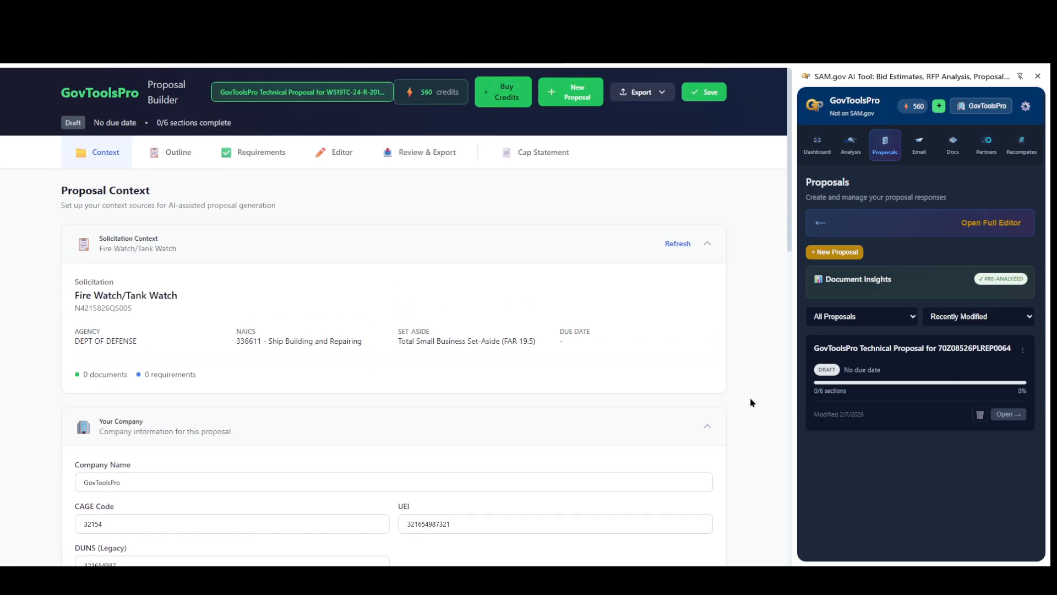
Step: Examine the company certifications, NAICS codes, capabilities narrative and upload fields, plus the reference materials section of the proposal context
scroll(749, 387, down, 7)
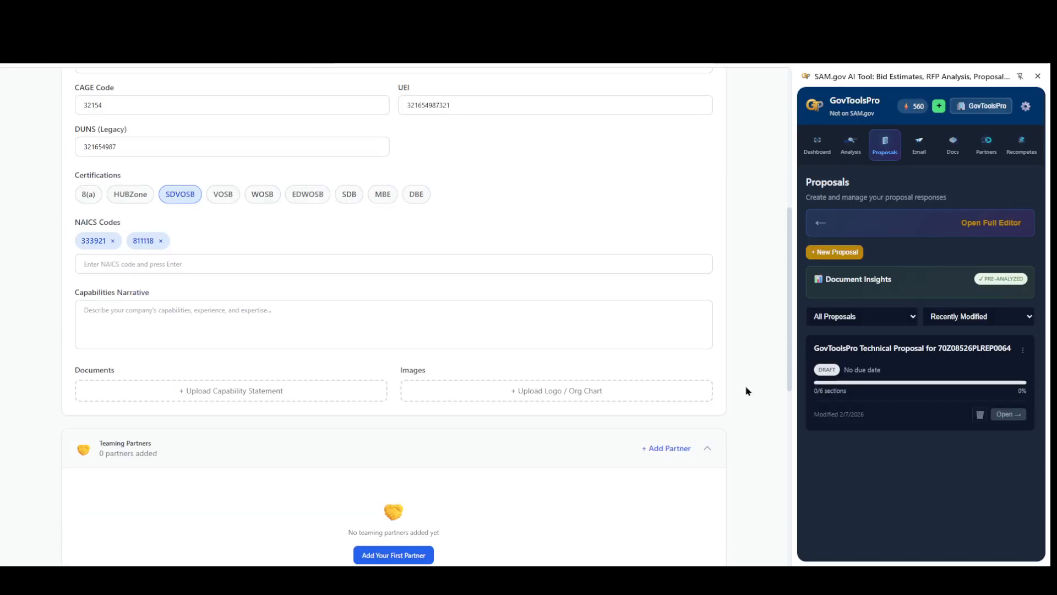
scroll(747, 385, up, 1)
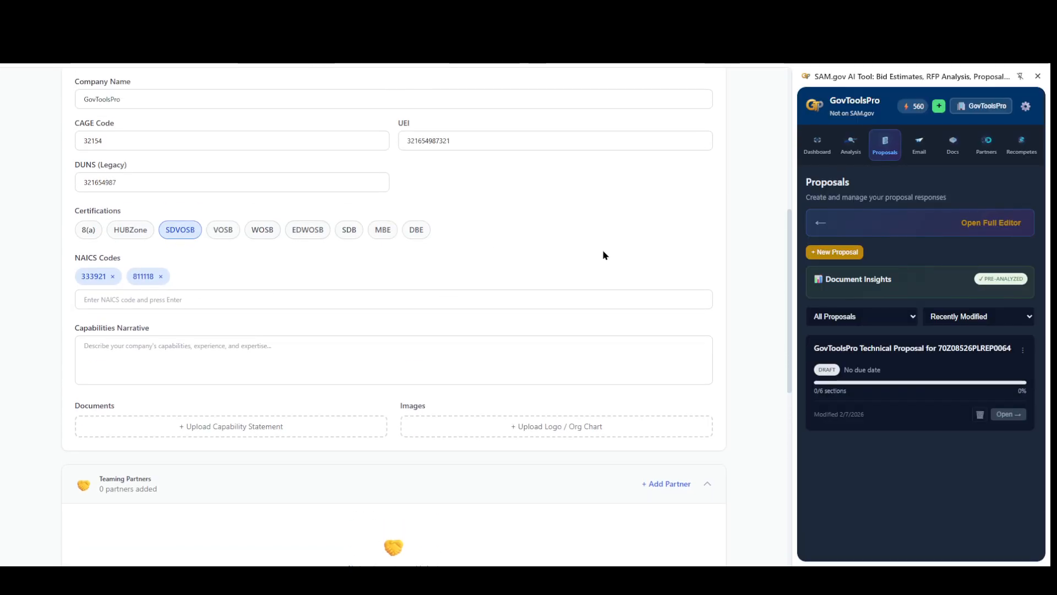
scroll(735, 311, down, 1)
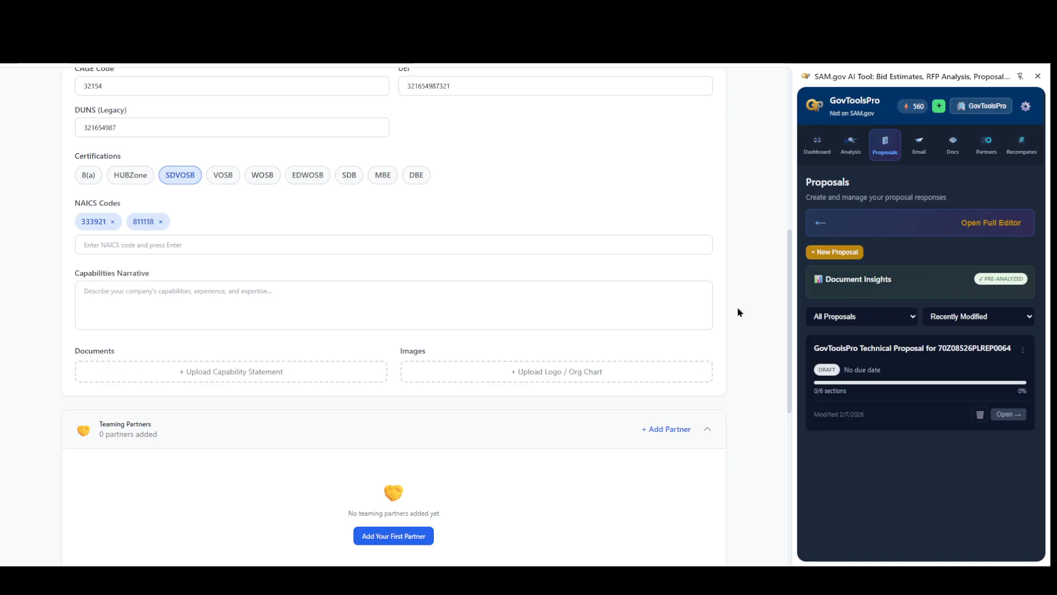
scroll(738, 312, down, 7)
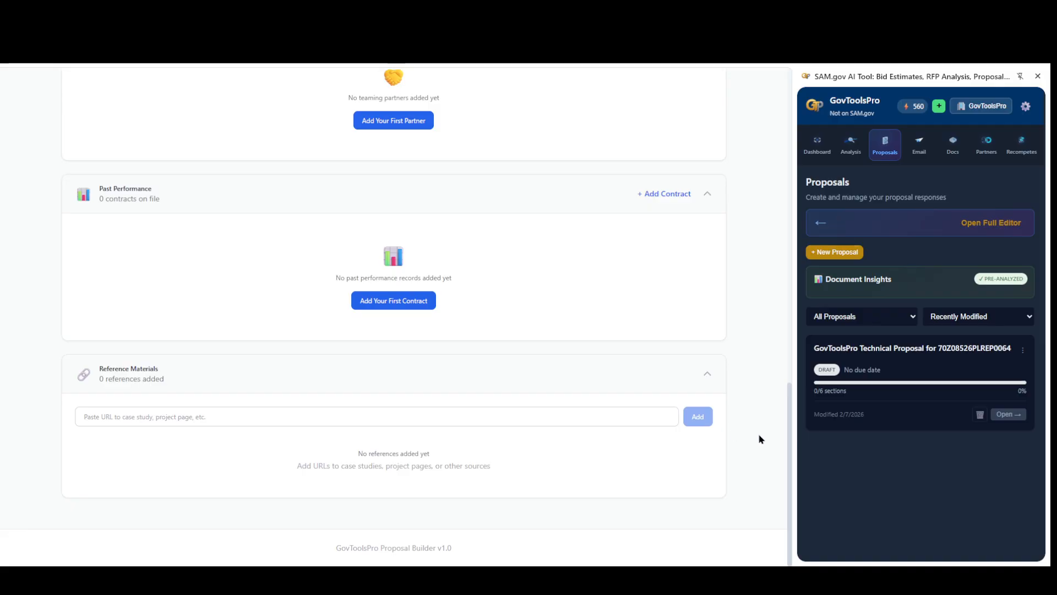
scroll(760, 439, up, 10)
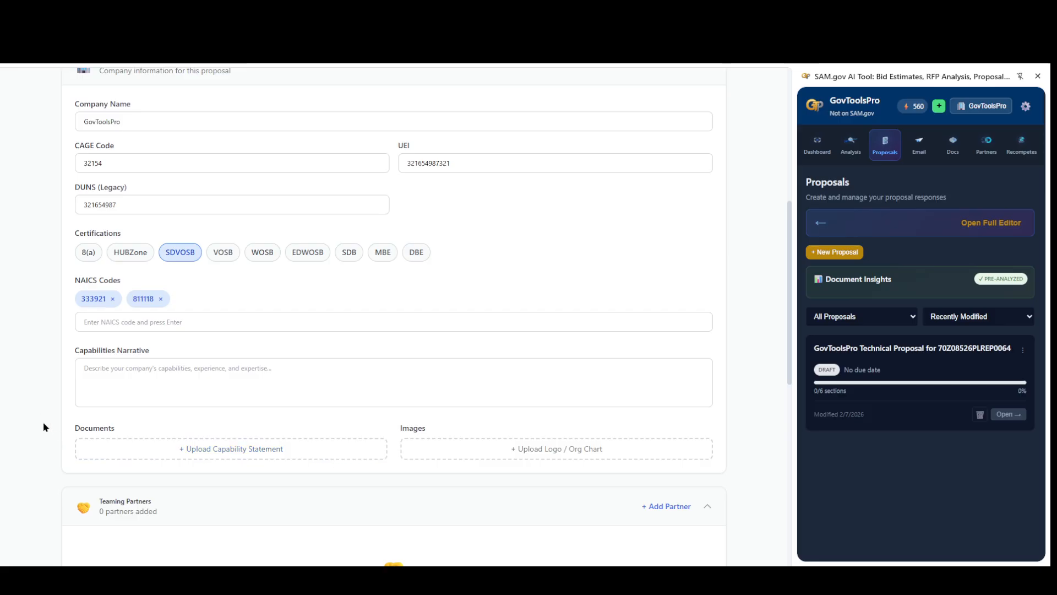
scroll(41, 417, down, 1)
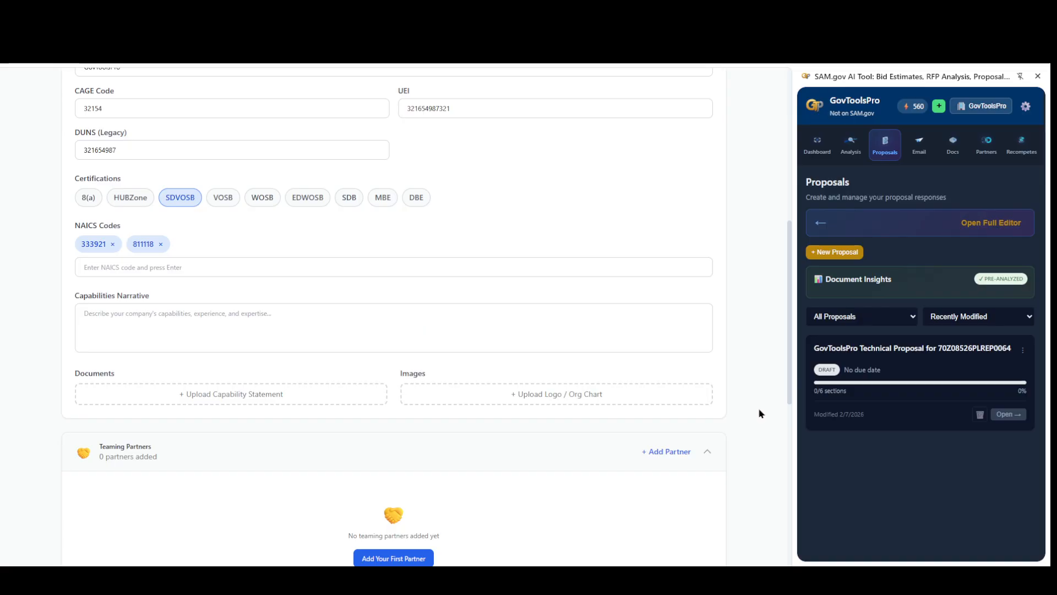
scroll(753, 410, up, 8)
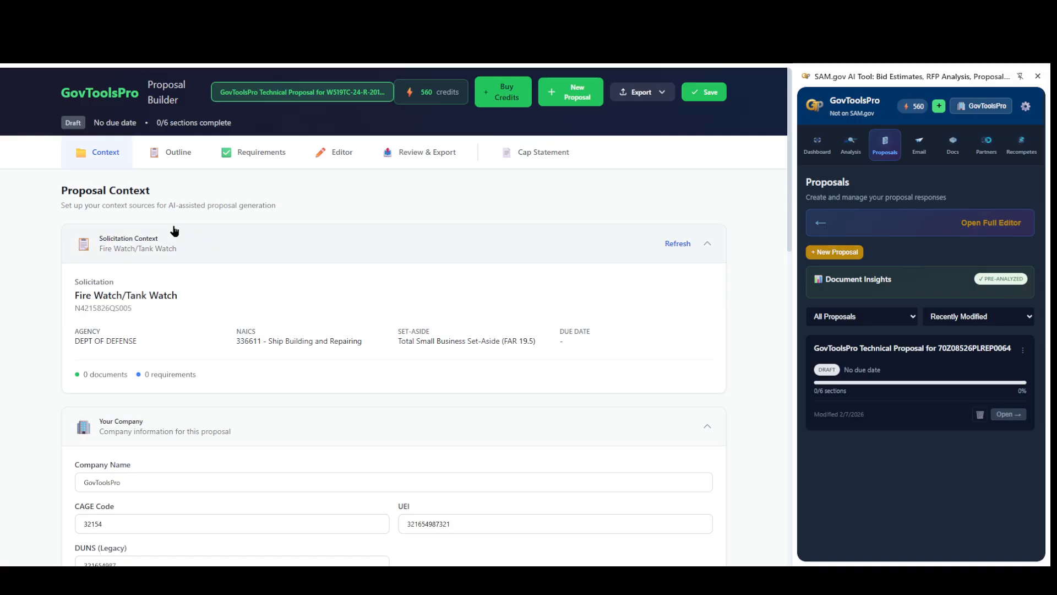
Step: Review the proposal outline's sections and quick templates, and check the form for adding a new section without adding one
click(164, 162)
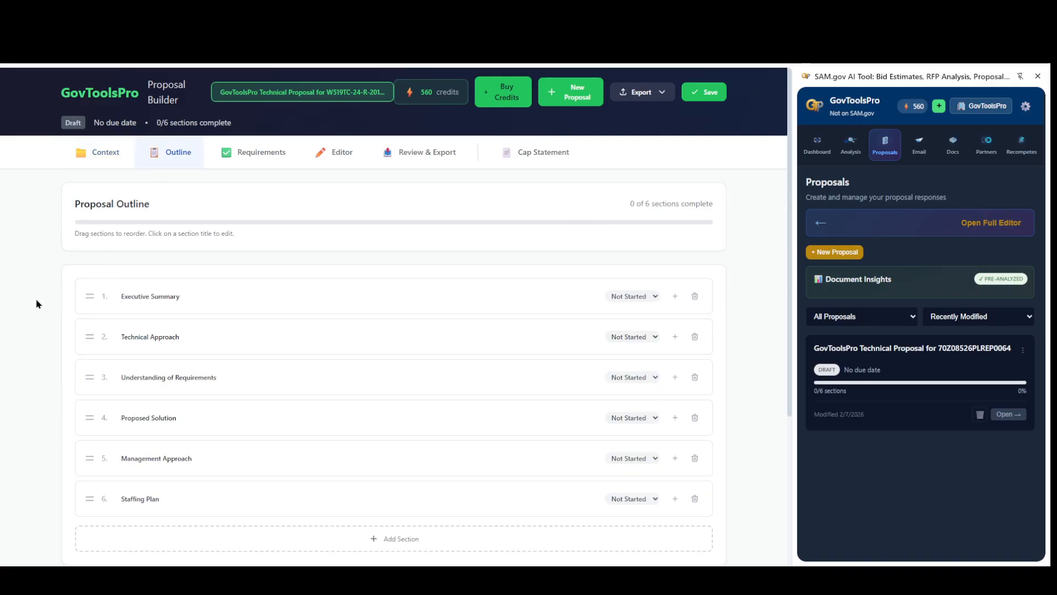
scroll(39, 303, down, 1)
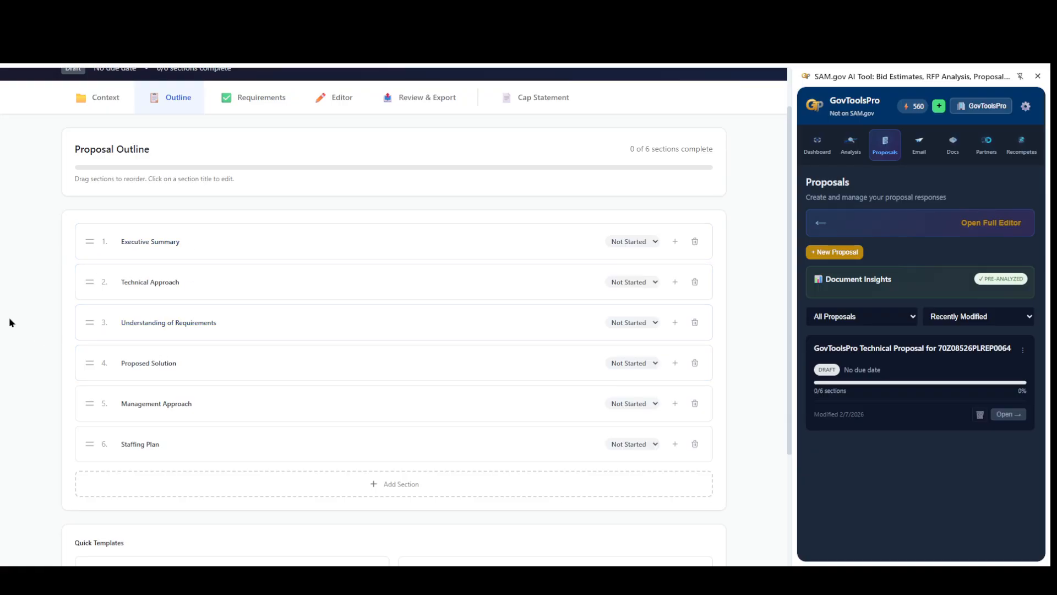
scroll(17, 322, down, 2)
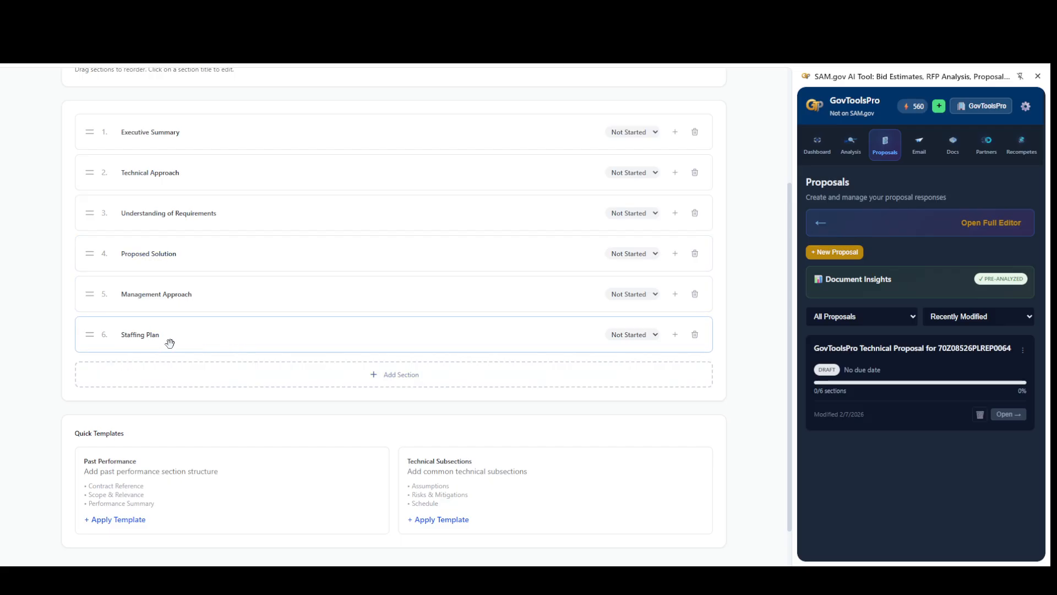
scroll(38, 335, down, 1)
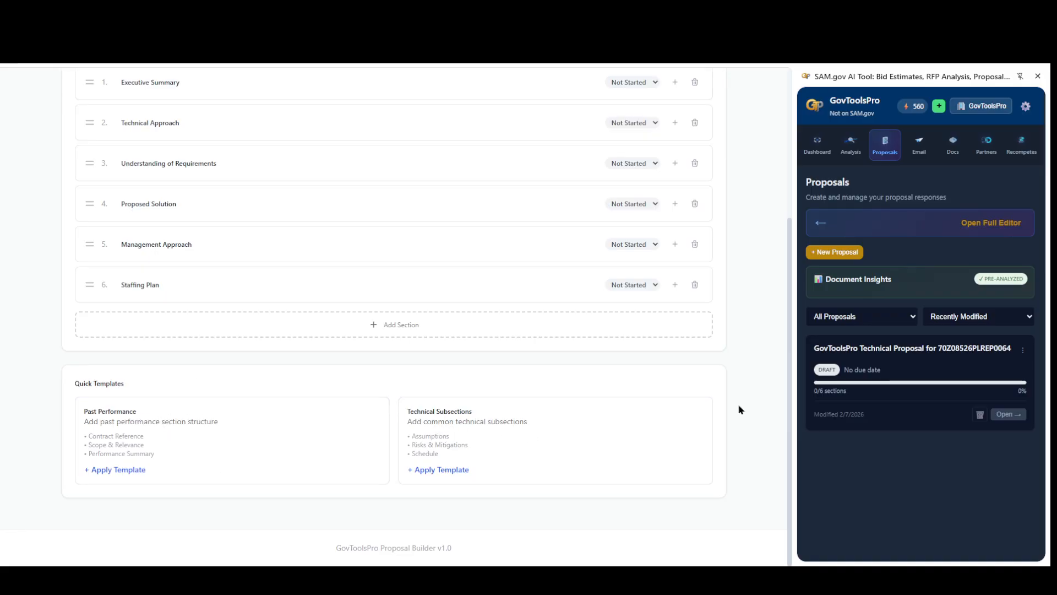
click(396, 326)
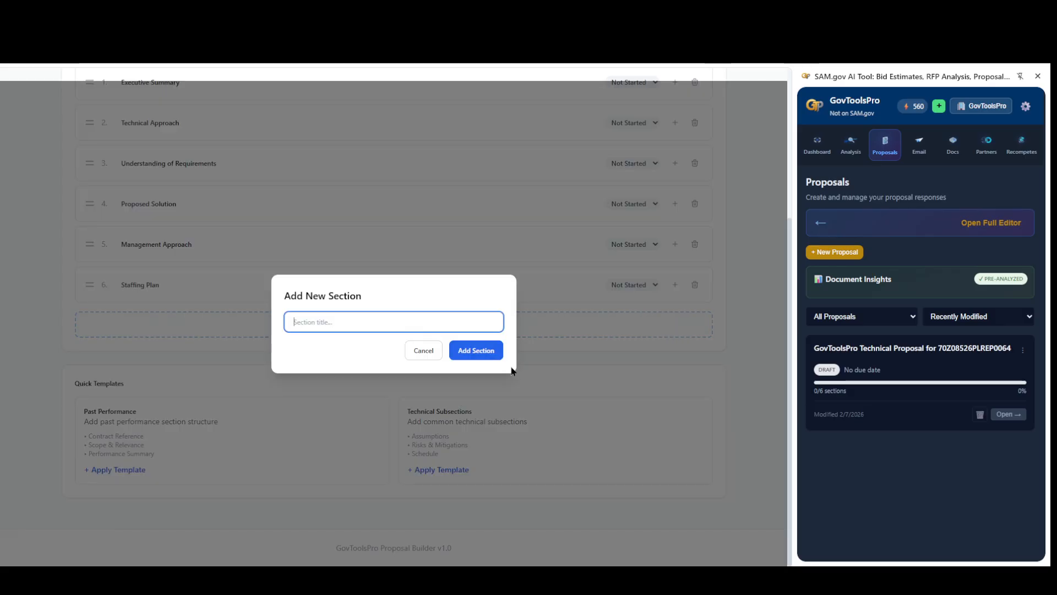
click(423, 353)
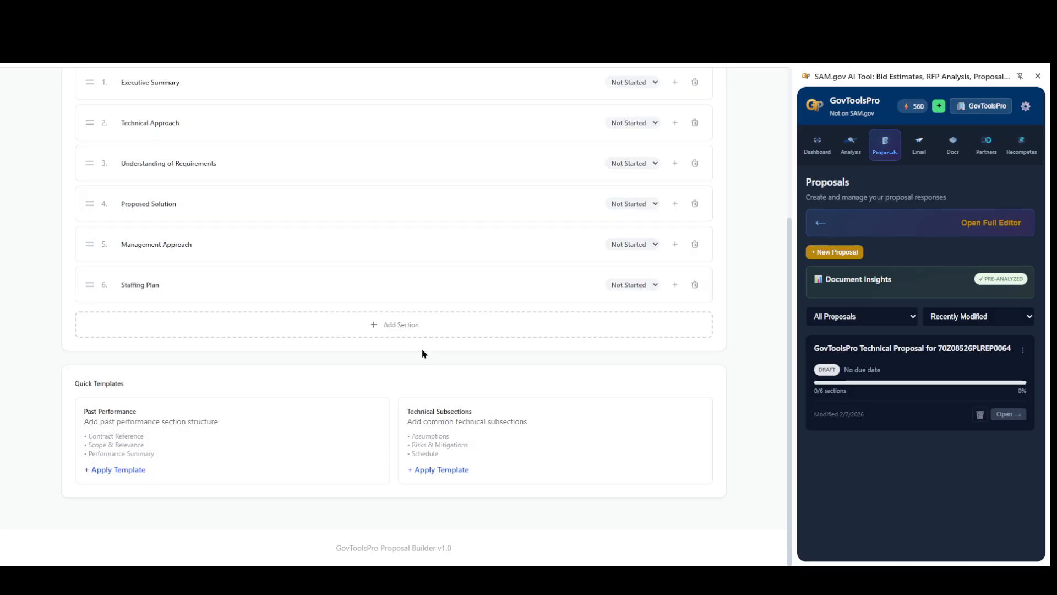
scroll(749, 354, up, 4)
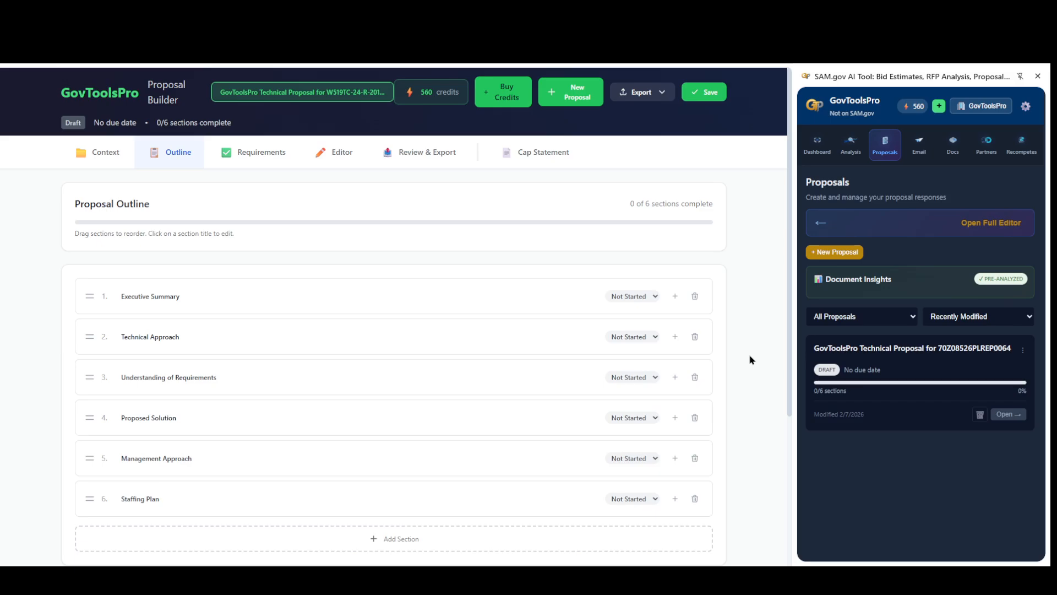
Step: Review the proposal's requirements compliance overview and keyword legend, and look over the options for extracting requirements from documents
click(247, 153)
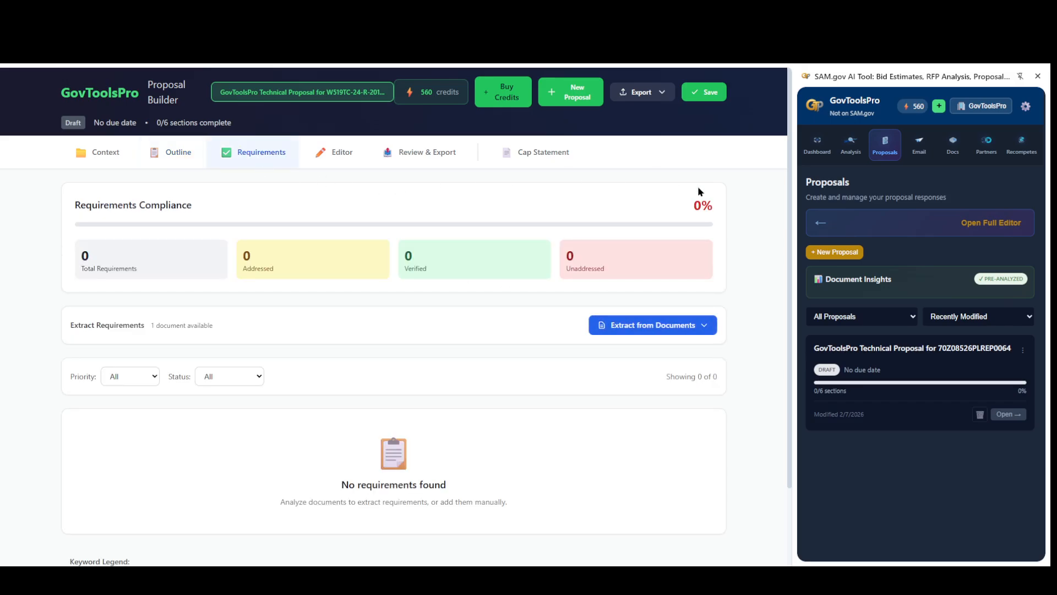
scroll(763, 271, down, 3)
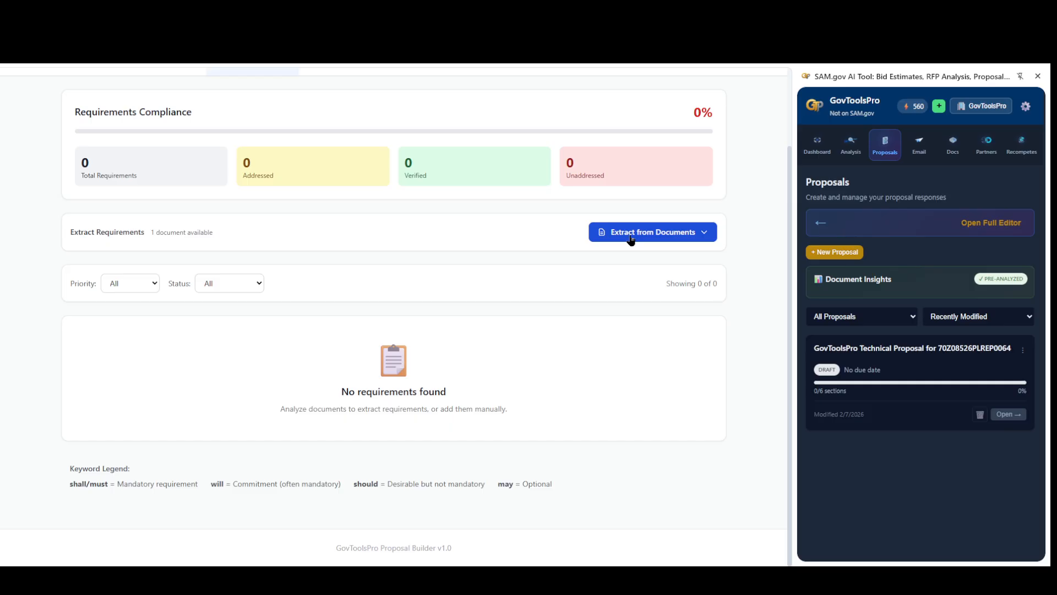
click(689, 237)
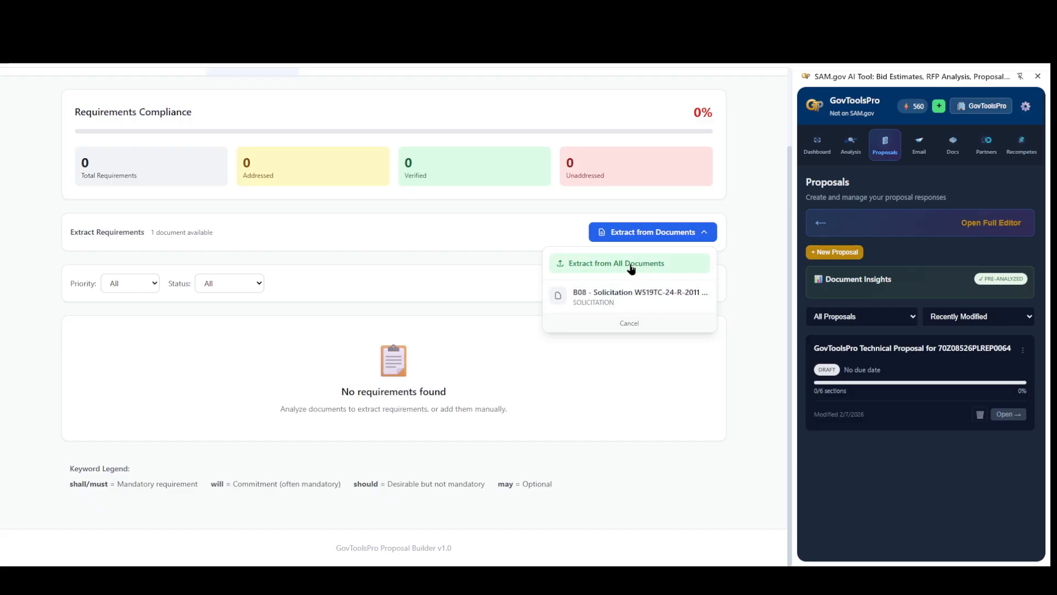
click(631, 264)
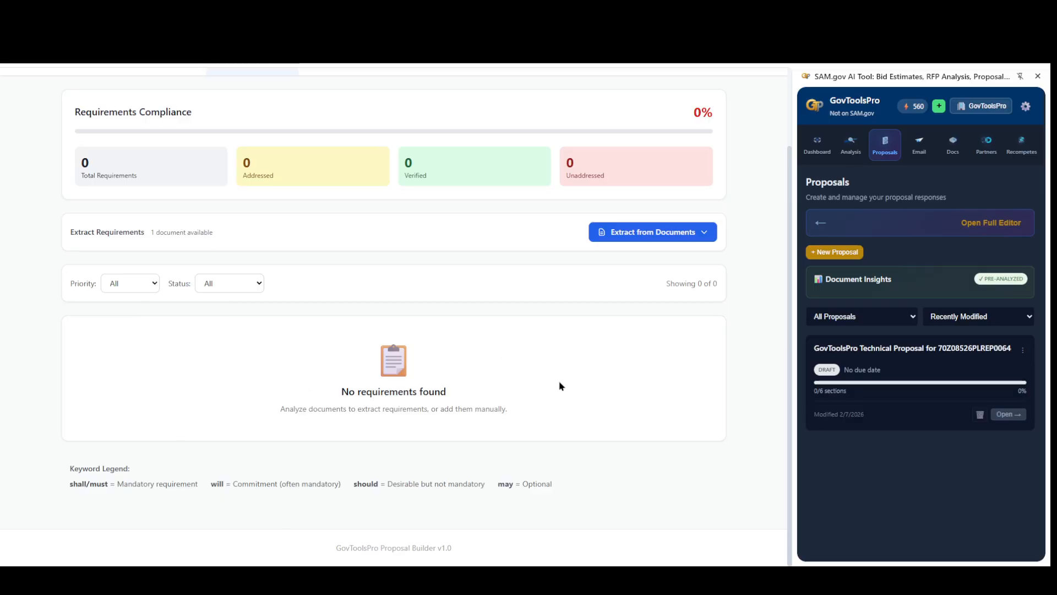
scroll(437, 391, up, 2)
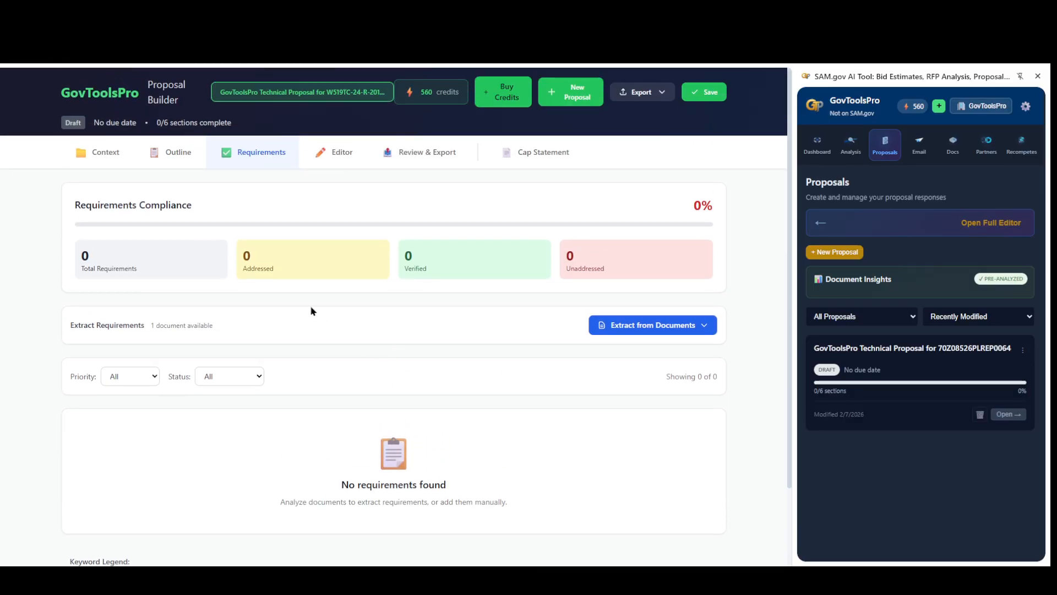
Step: Open the proposal editor, view the Executive Summary's context import options, and switch to the Technical Approach section
click(356, 158)
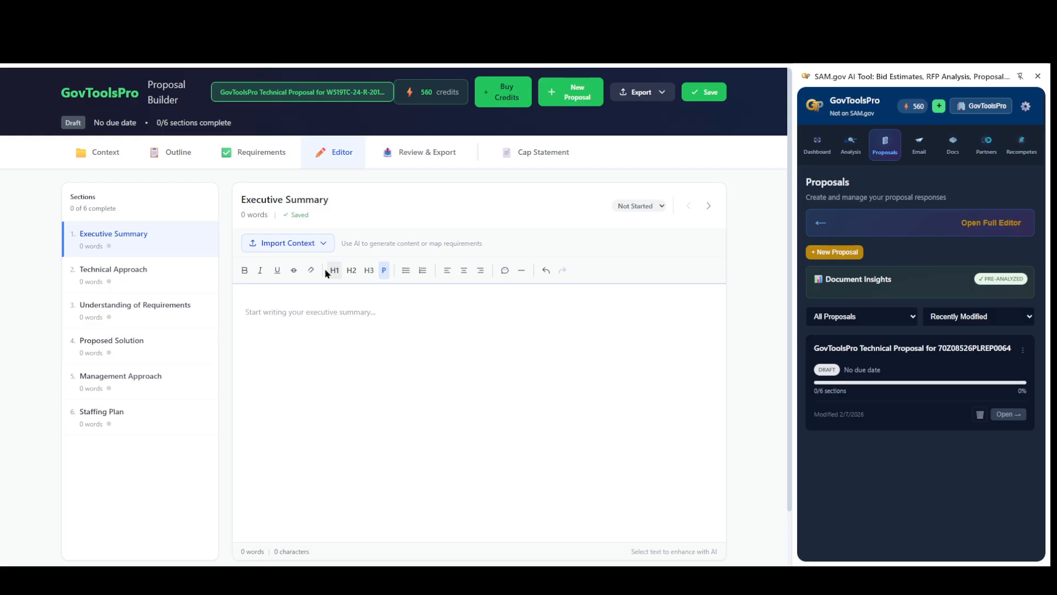
click(306, 244)
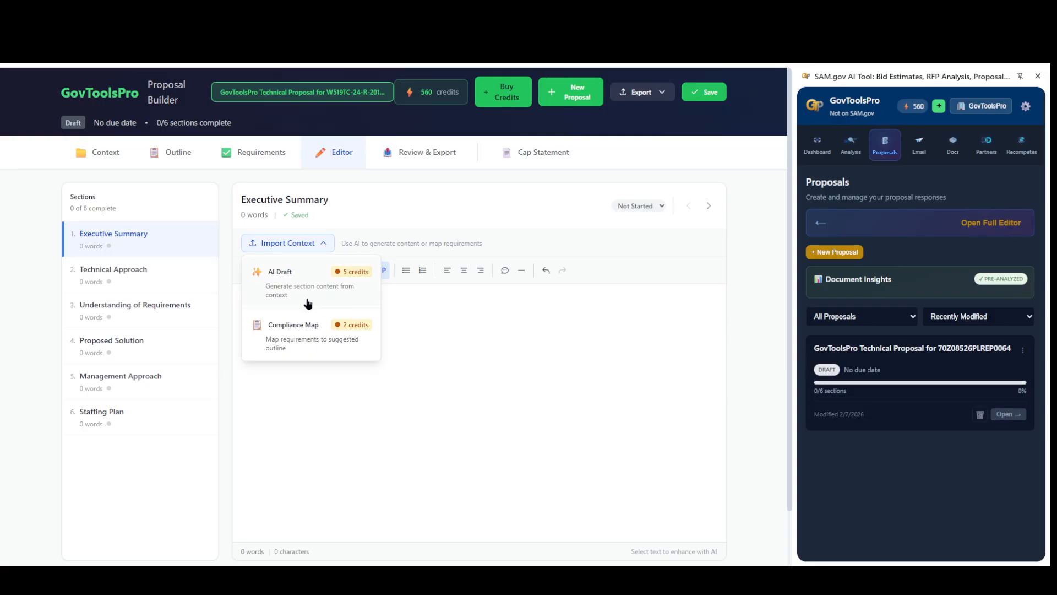
click(467, 337)
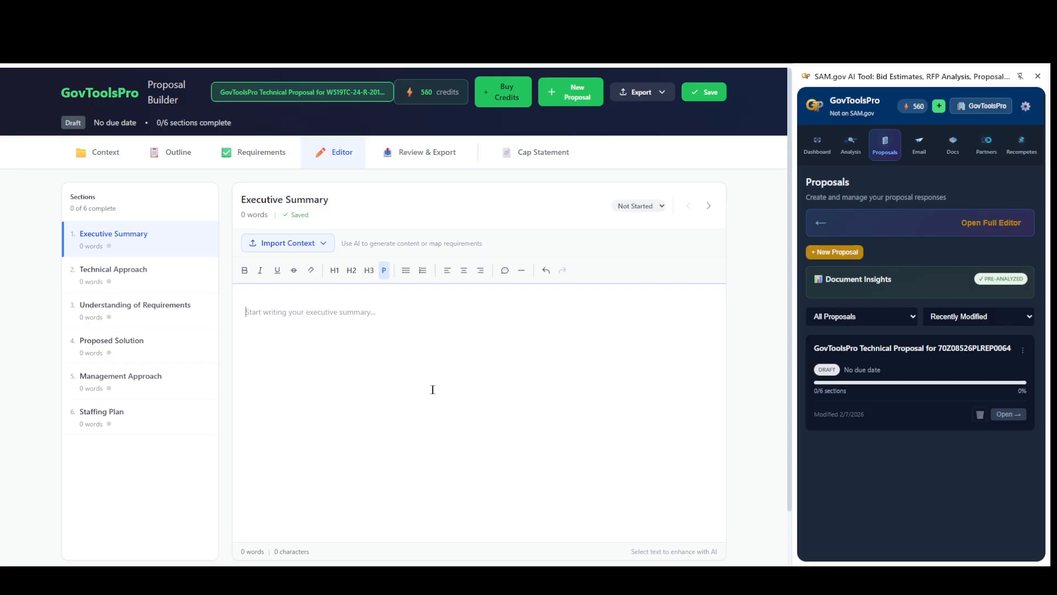
click(104, 269)
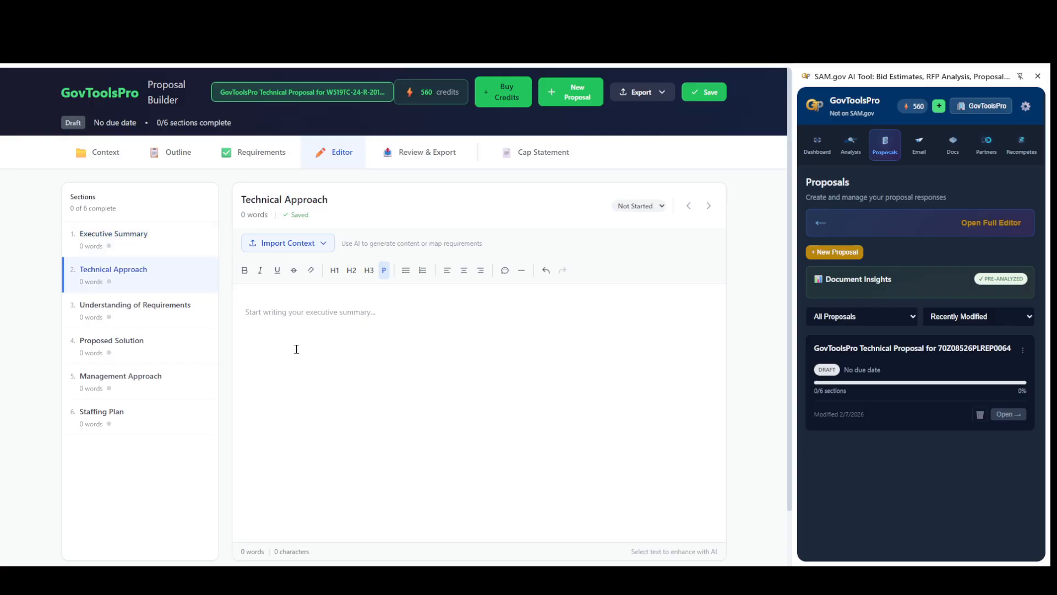
Step: Look through the editor's remaining sections, from Understanding of Requirements to Staffing Plan, and return to the Executive Summary
click(154, 326)
click(113, 341)
click(128, 384)
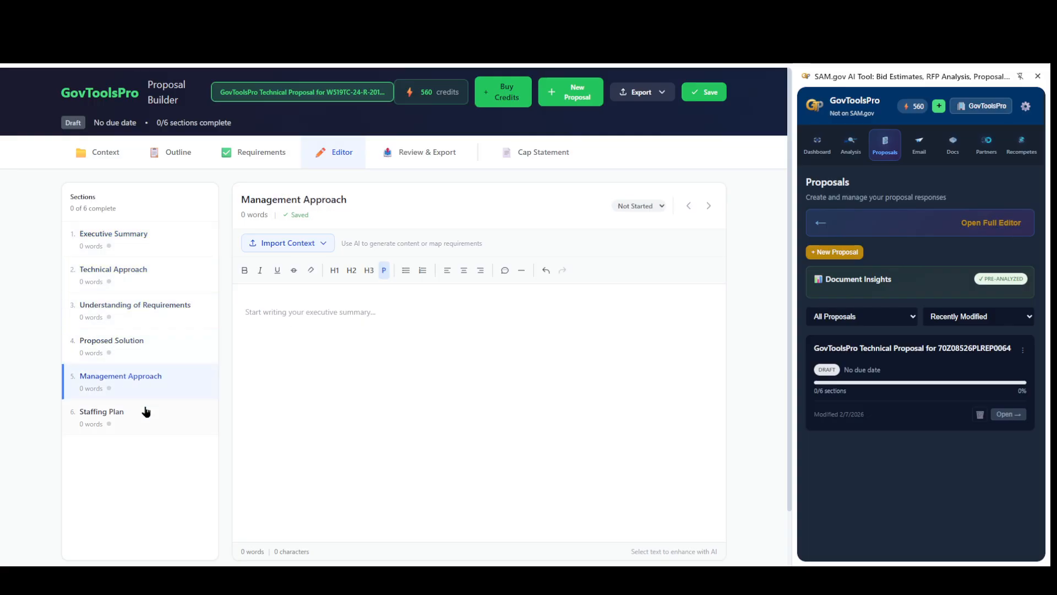
click(144, 412)
click(133, 237)
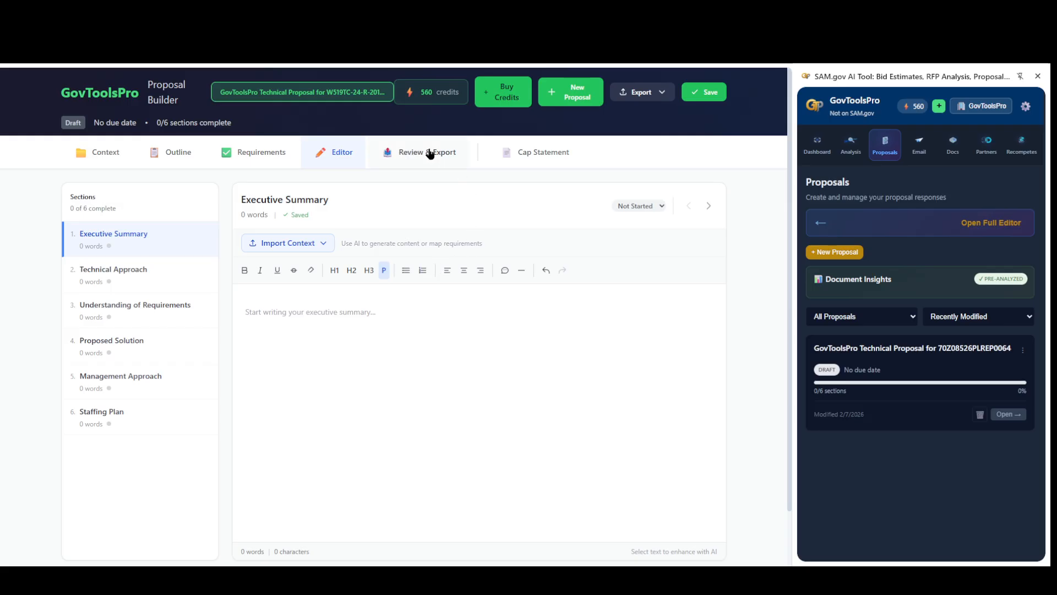
scroll(716, 338, down, 1)
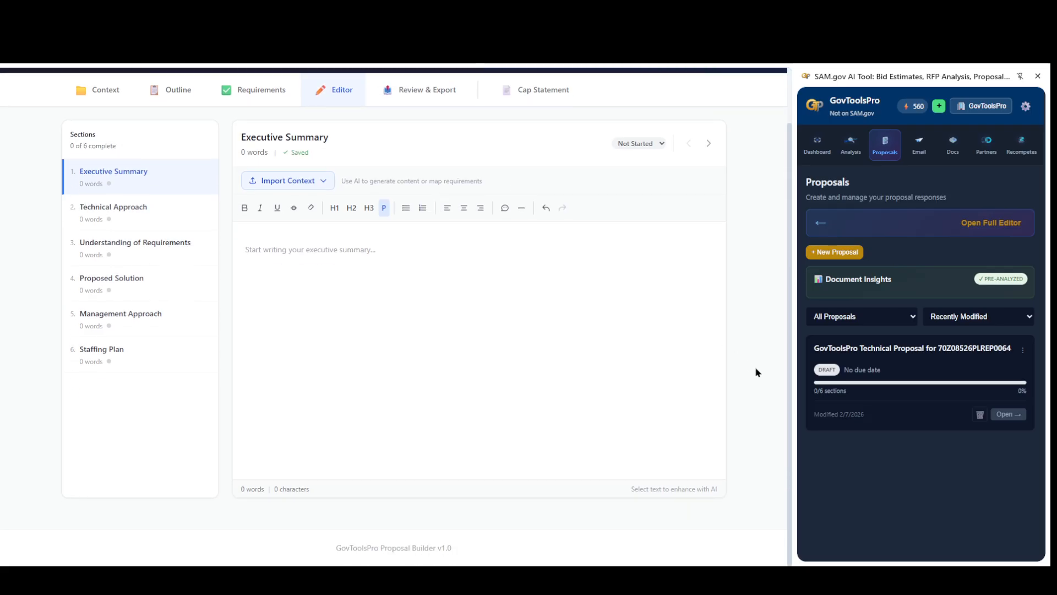
scroll(755, 371, up, 1)
Step: Open the proposal's review and export page and check the submission readiness items for section completion and compliance score
click(419, 157)
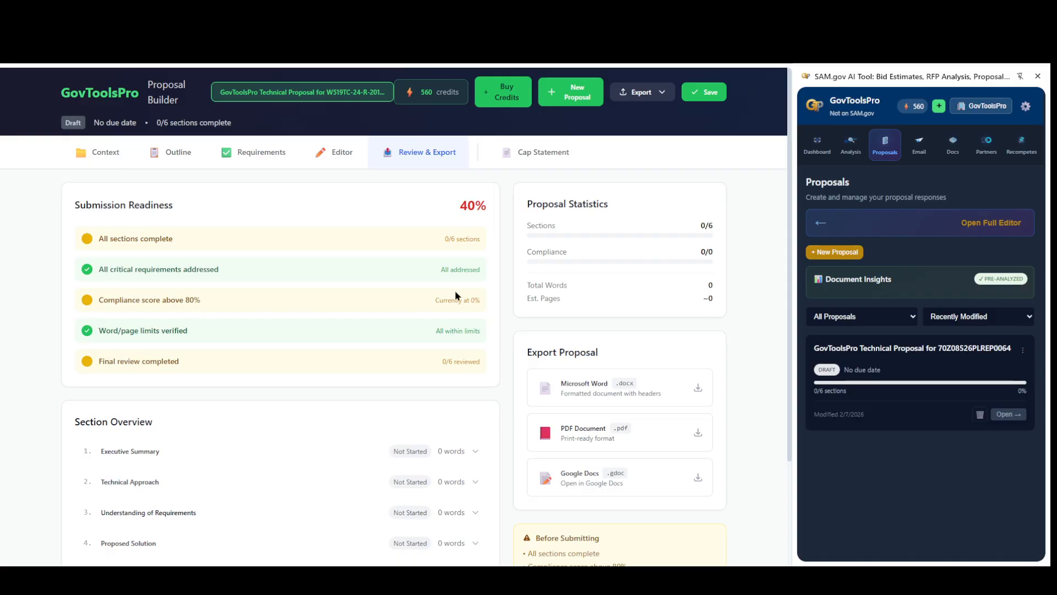
drag(422, 301, 484, 302)
click(477, 303)
drag(429, 241, 476, 238)
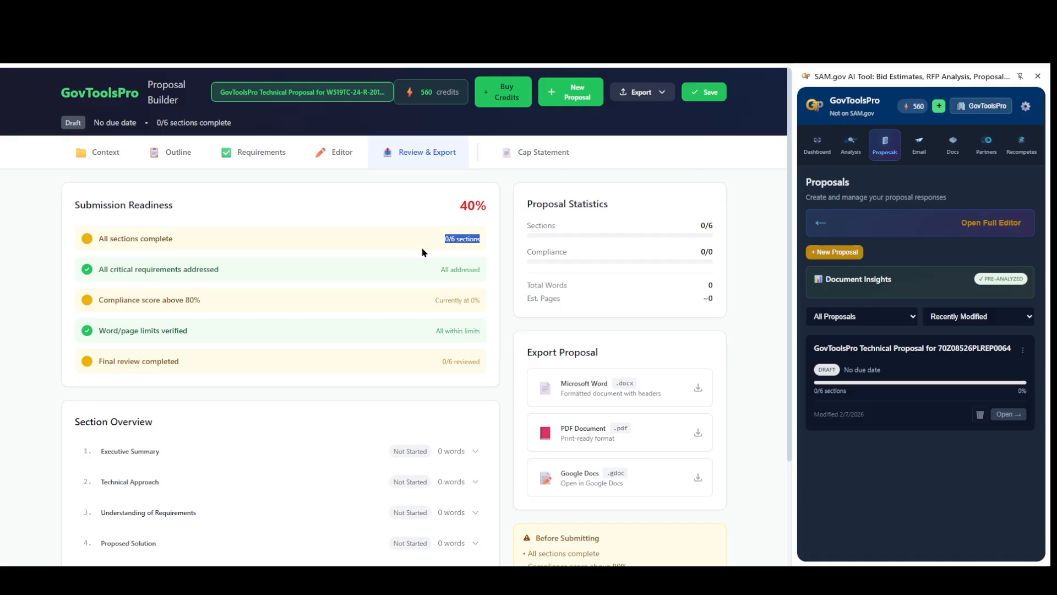
Step: Review the section overview, proposal statistics, Word, PDF and Google Docs export options, and the pre-submission checklist
scroll(345, 317, down, 3)
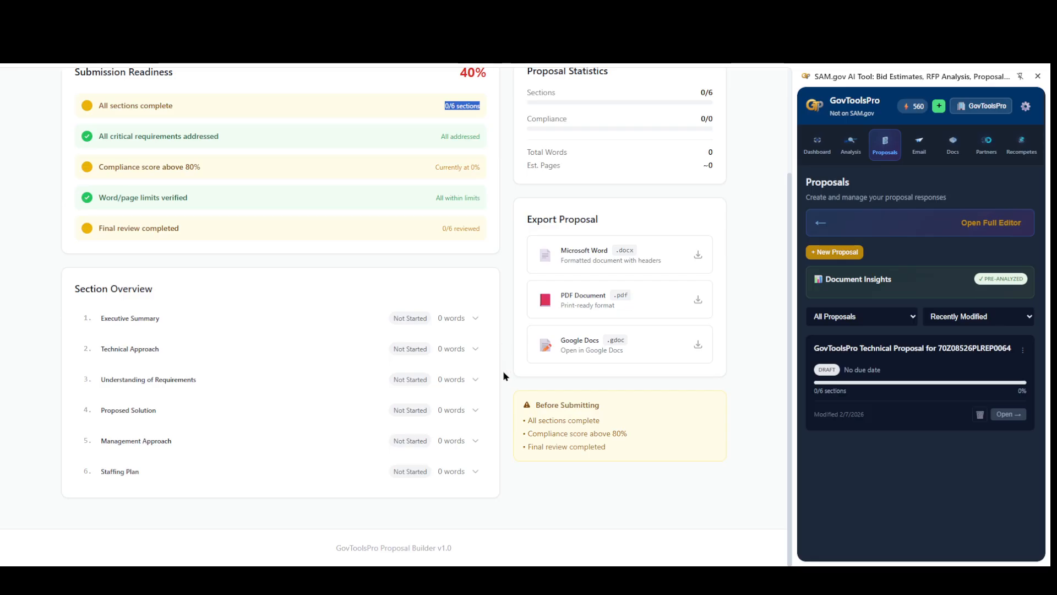
scroll(503, 373, up, 3)
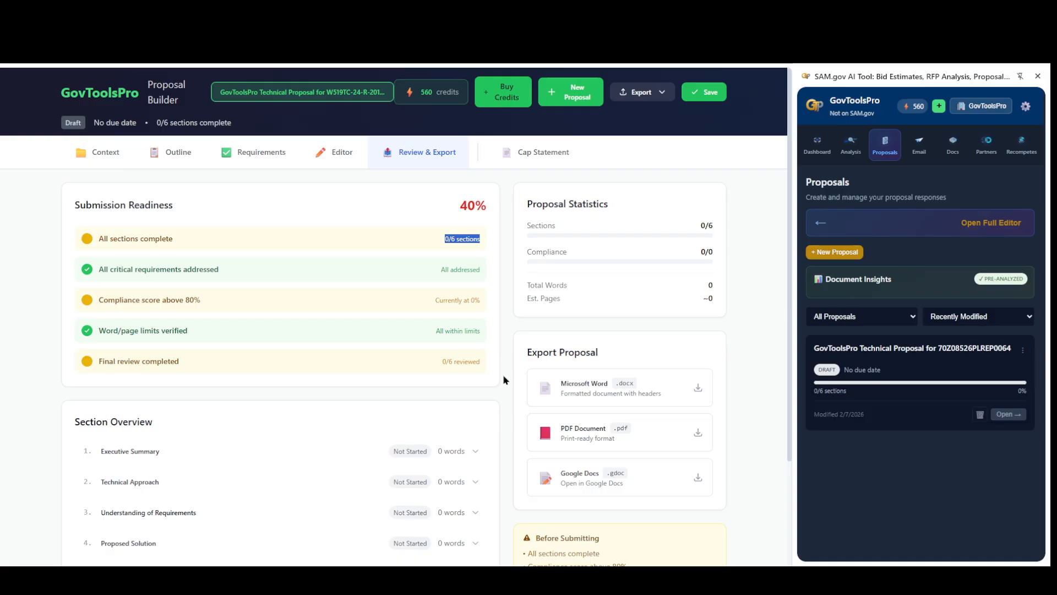
click(503, 376)
scroll(776, 325, down, 3)
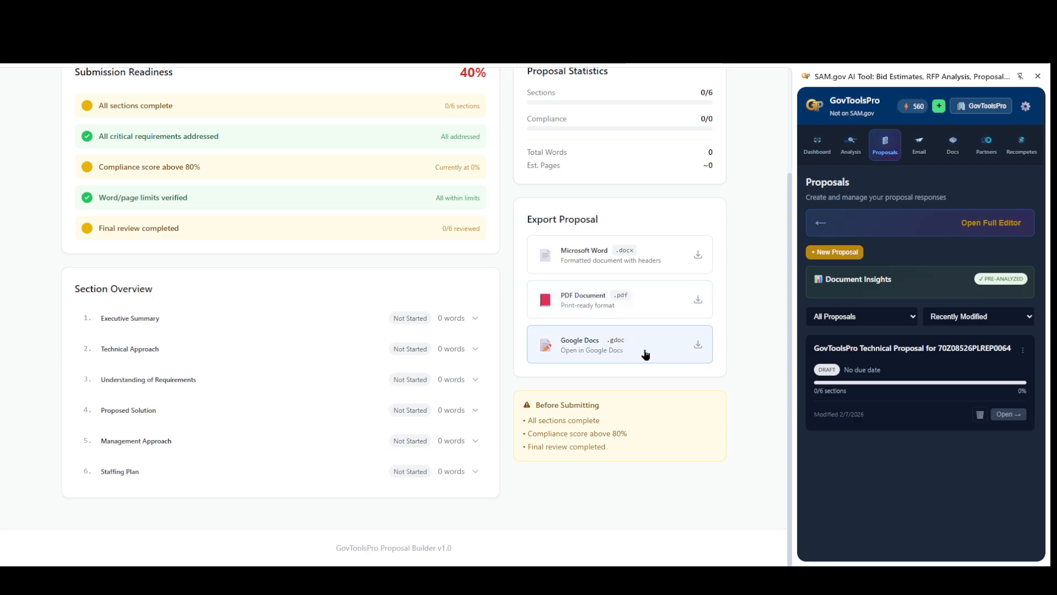
scroll(759, 344, up, 3)
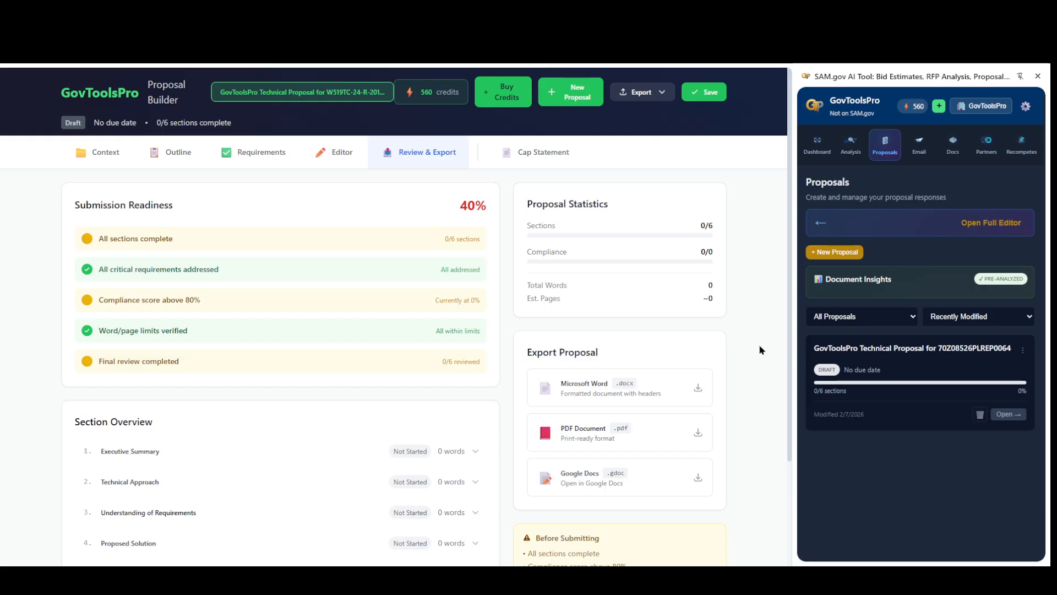
scroll(761, 342, down, 1)
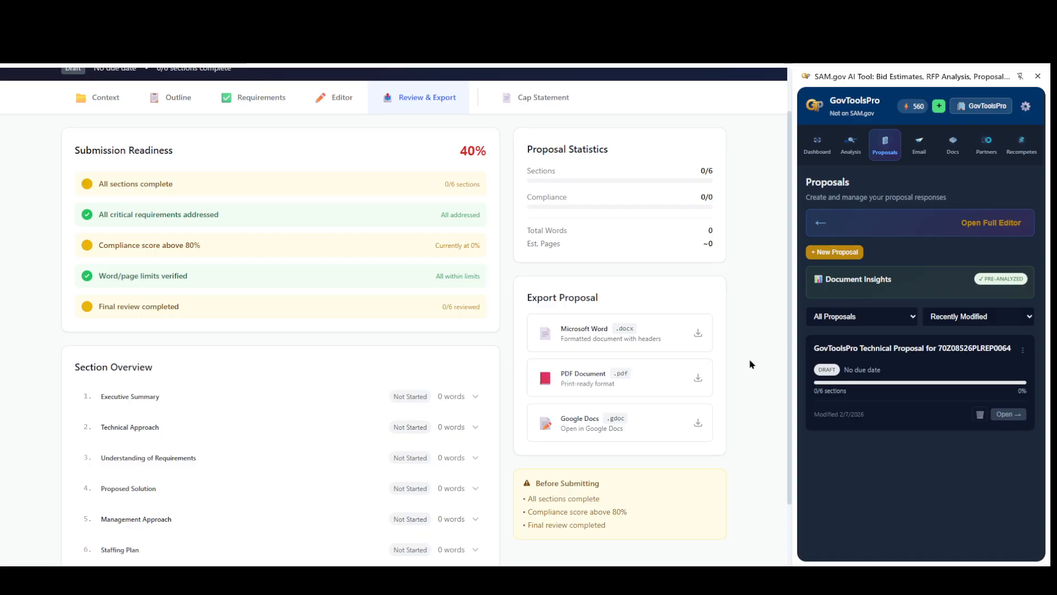
scroll(755, 380, up, 1)
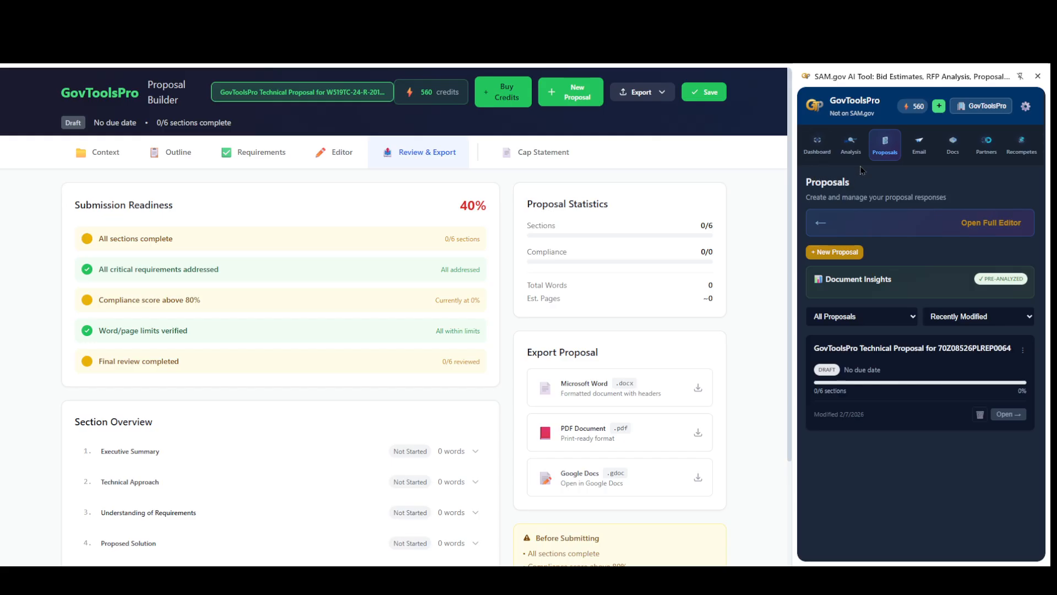
Step: Look over the GovToolsPro extension's opportunity analysis, proposals list, partner search and recompete alerts
click(850, 146)
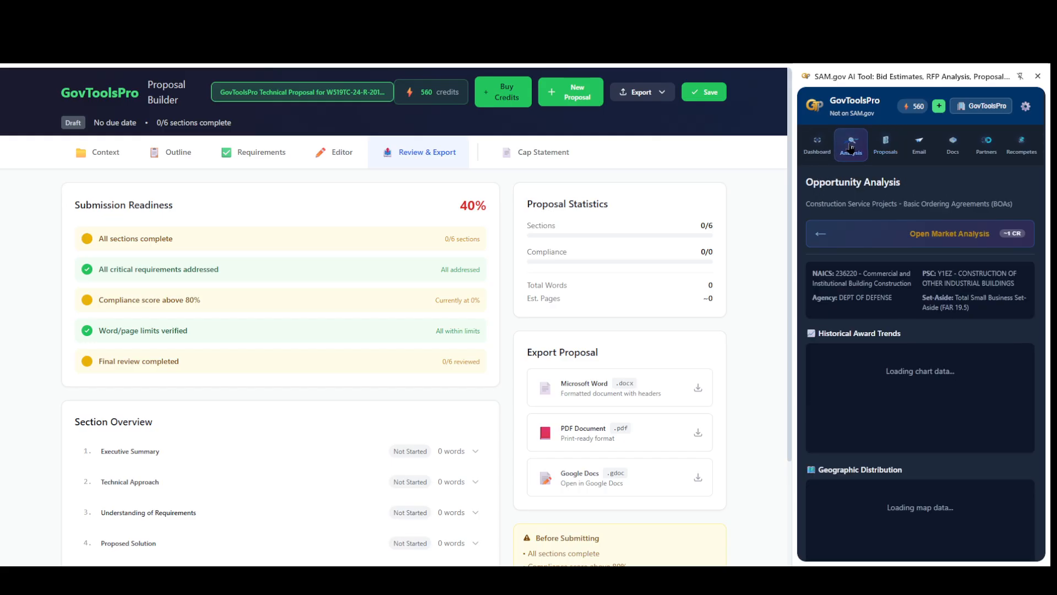
click(882, 154)
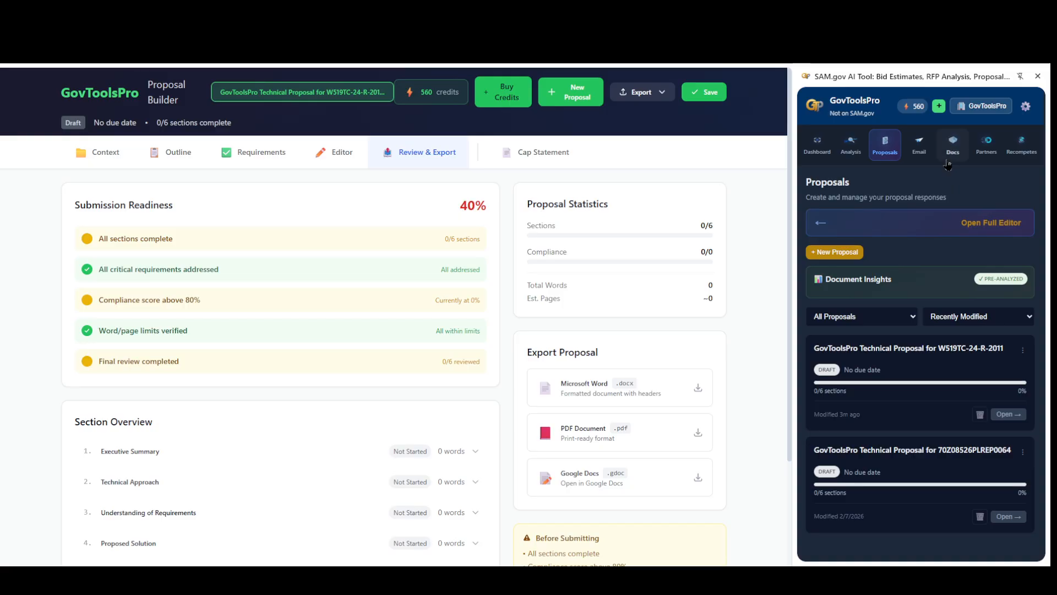
click(980, 151)
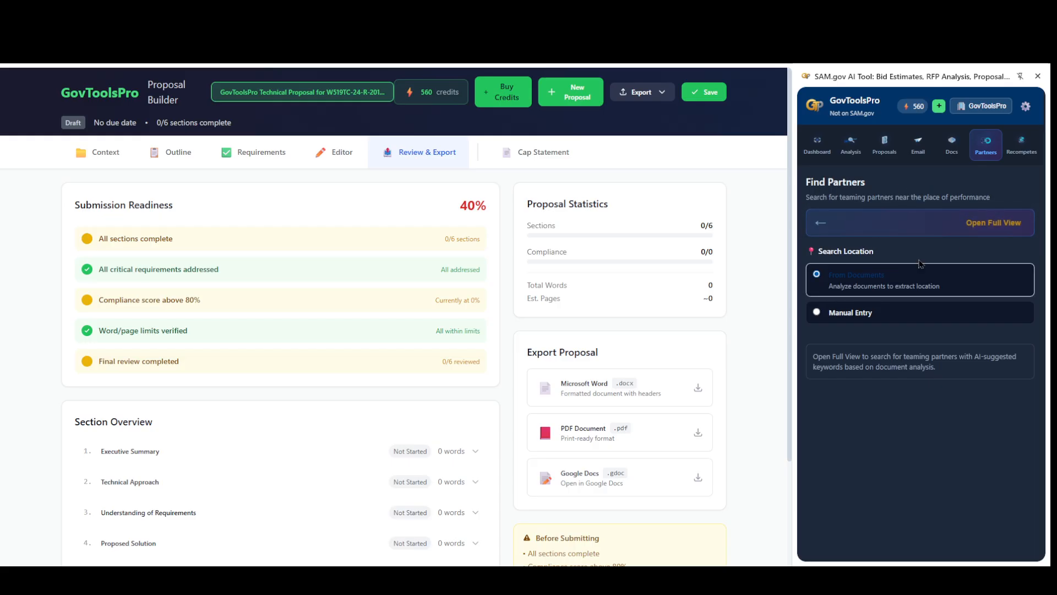
click(1022, 161)
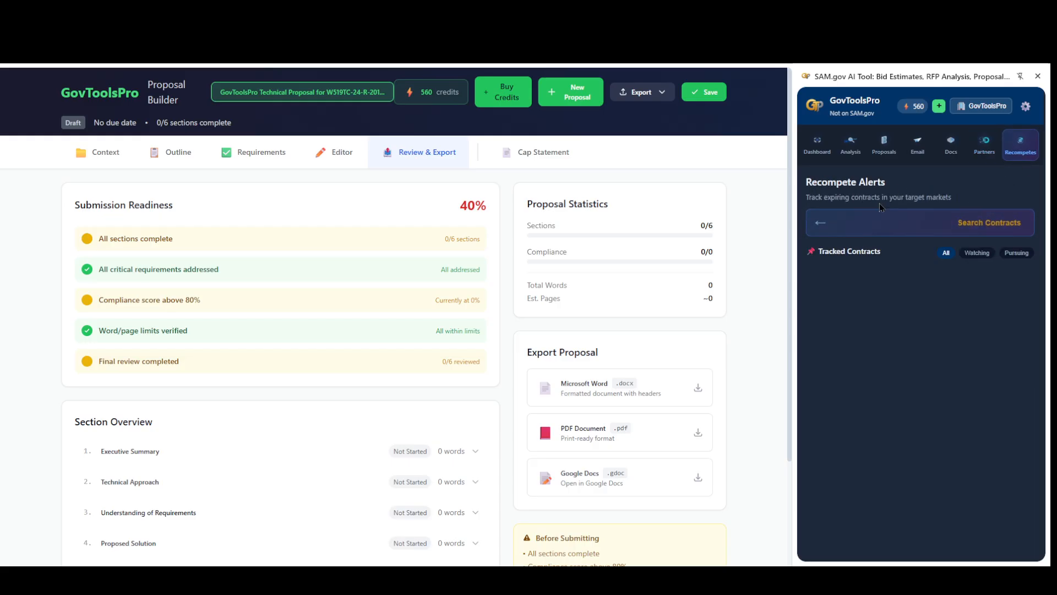